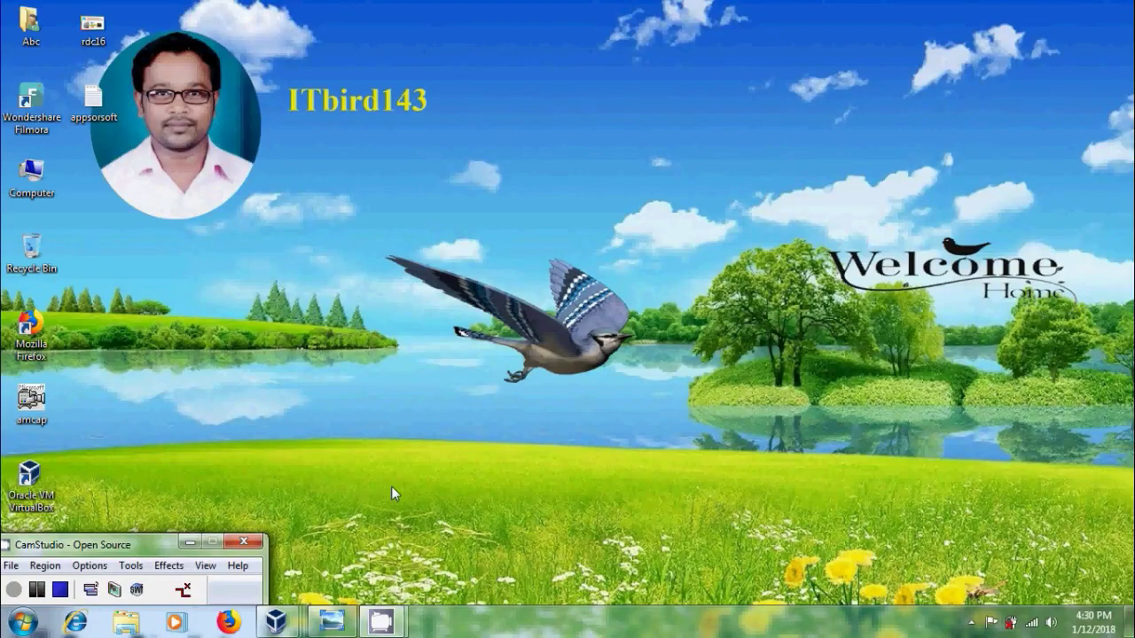
# Step: Show the rdc16 title image full-screen in Windows Photo Viewer
pyautogui.click(332, 621)
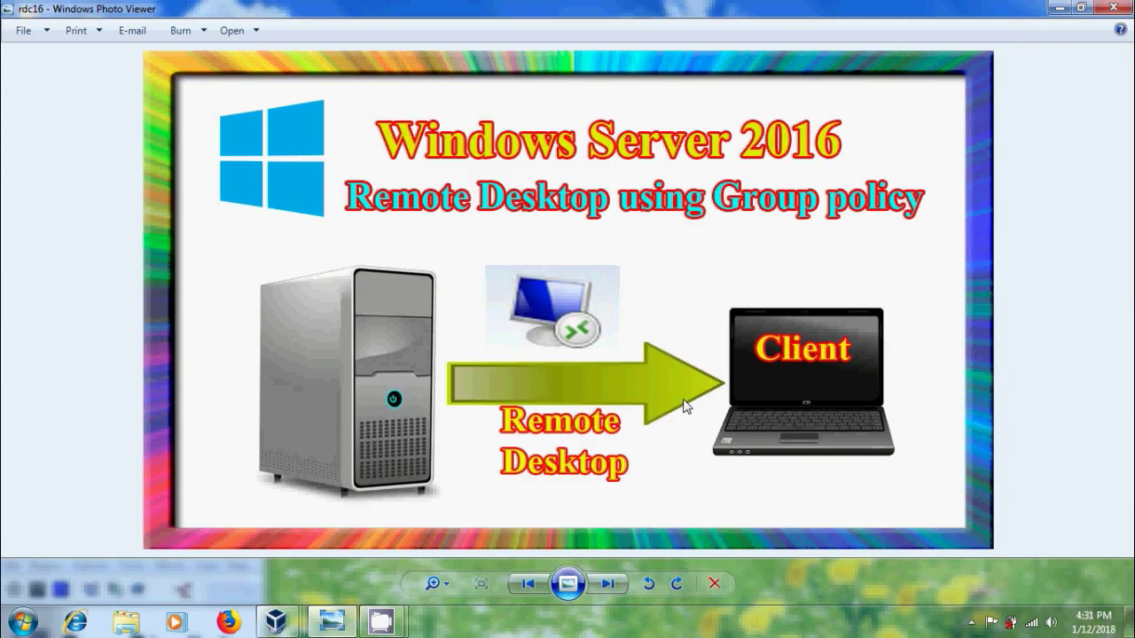
# Step: Check the client 2 VM's ipconfig address (192.168.0.16), then return to the 2016 server VM
pyautogui.moveTo(275, 618)
pyautogui.click(288, 536)
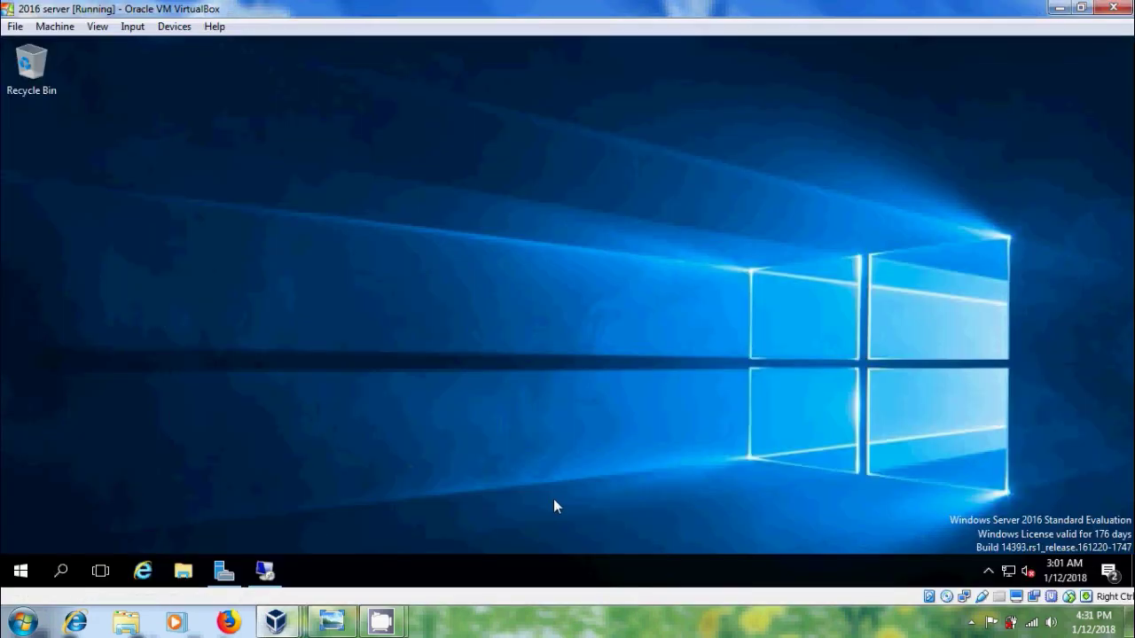
pyautogui.moveTo(276, 619)
pyautogui.click(472, 563)
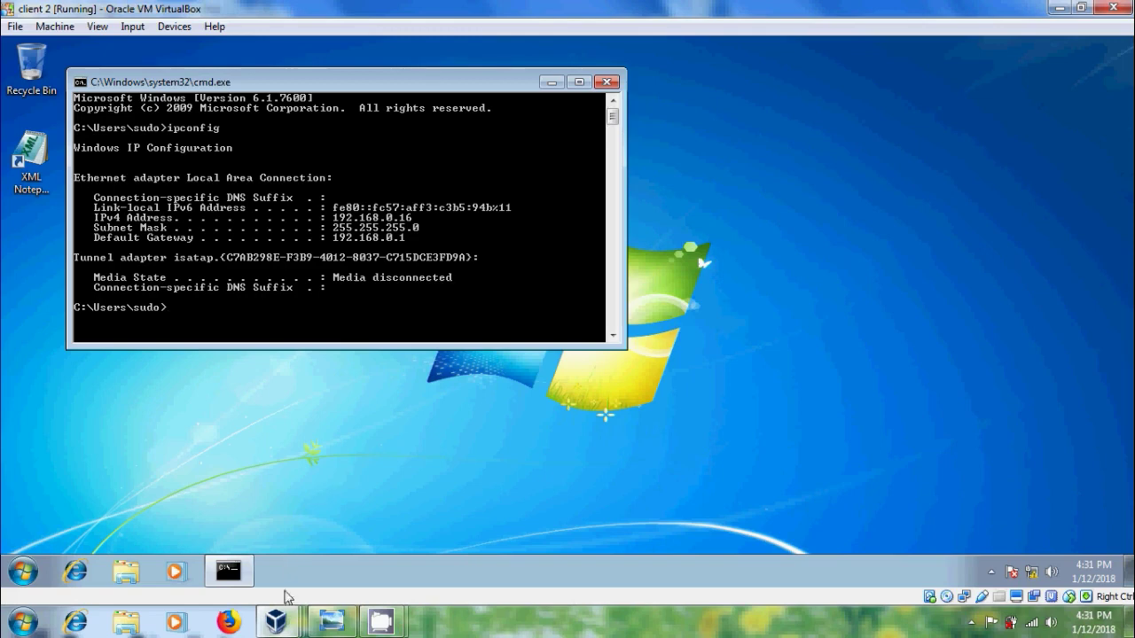
pyautogui.moveTo(275, 620)
pyautogui.click(314, 554)
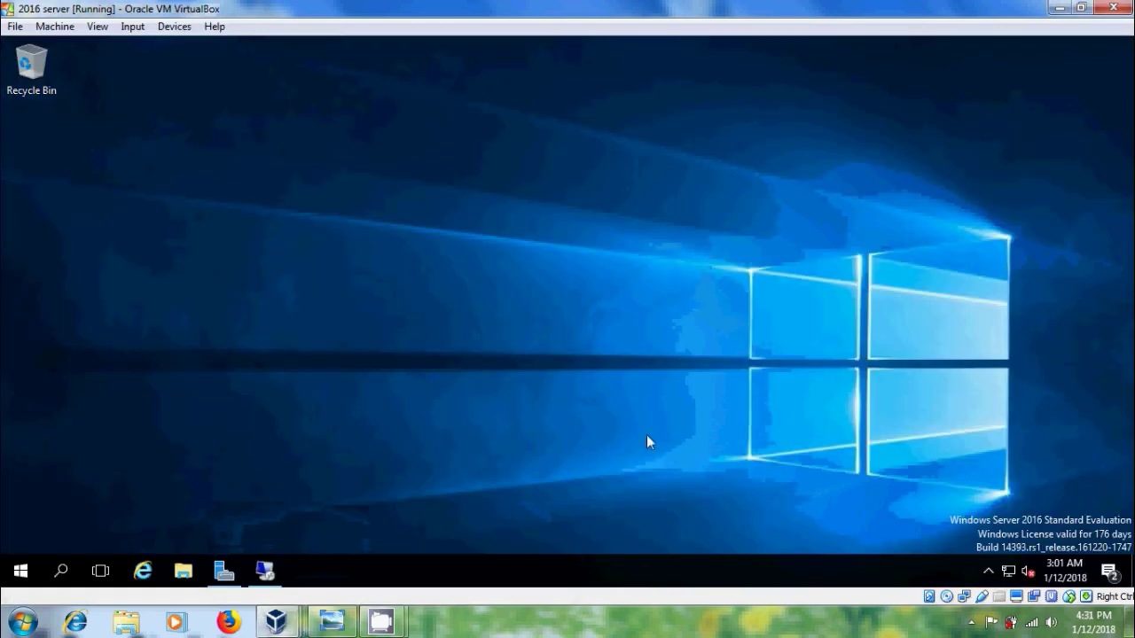
pyautogui.click(268, 571)
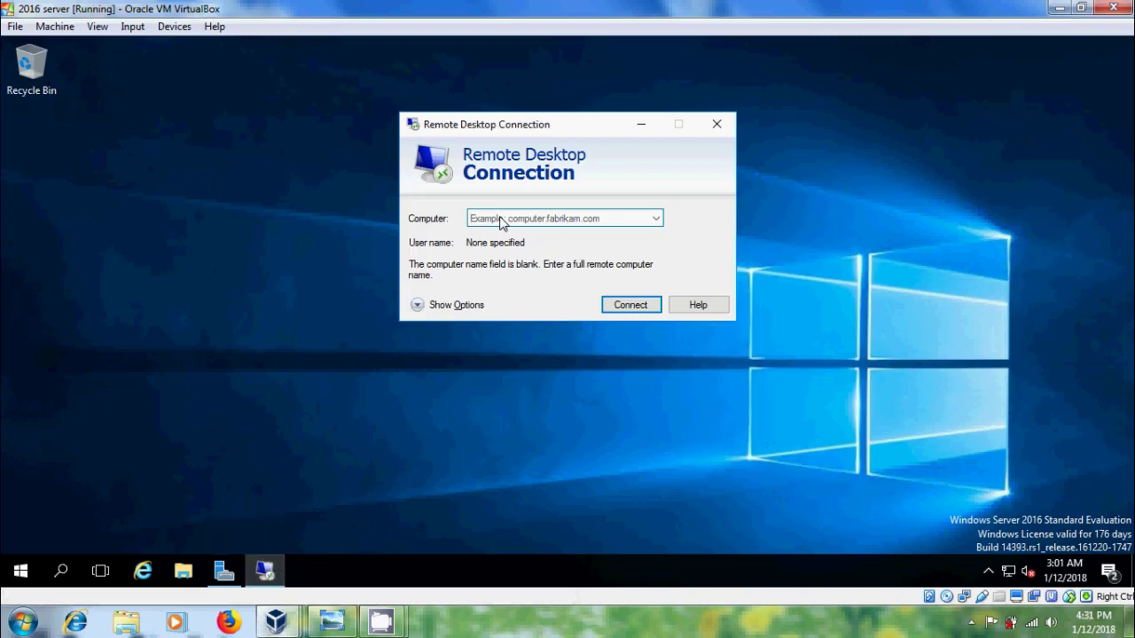
pyautogui.write('192.168.0.16')
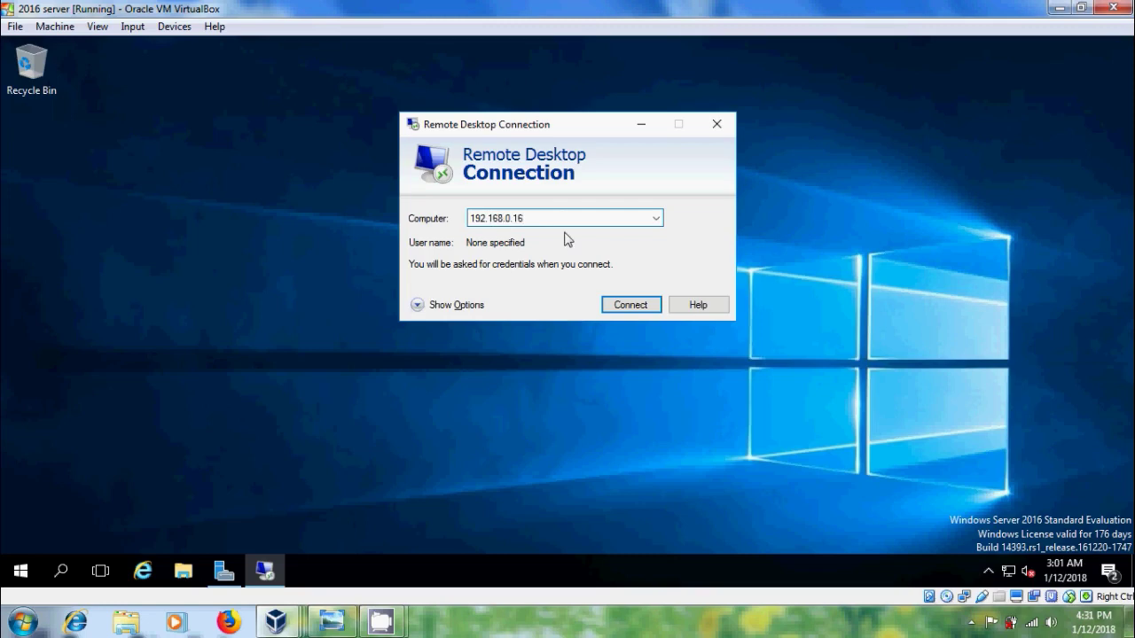
pyautogui.click(625, 305)
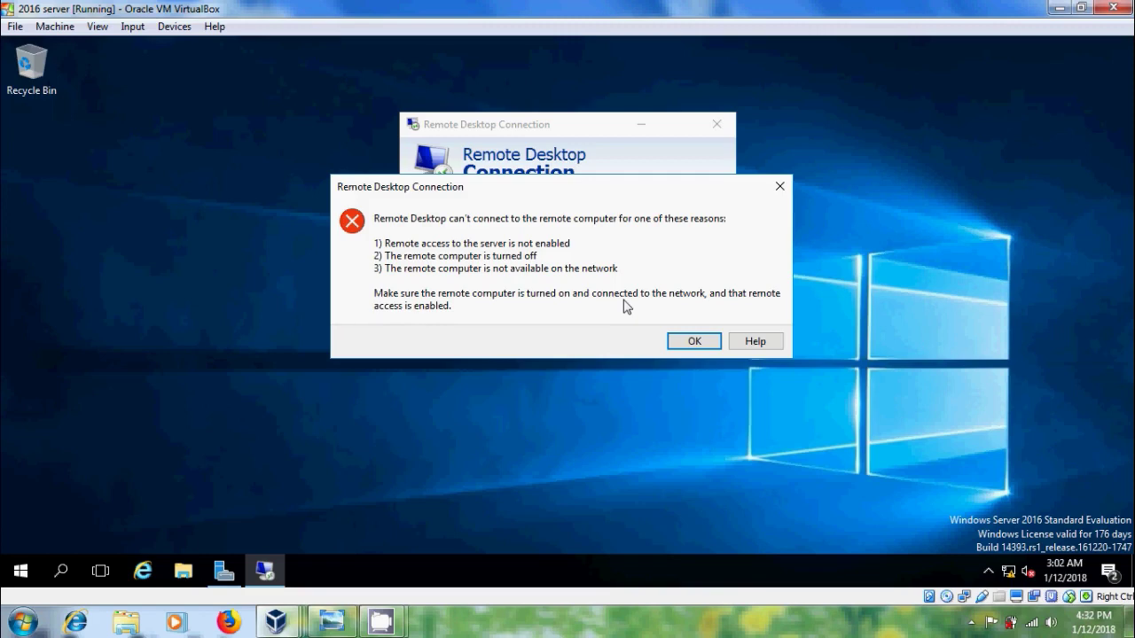
pyautogui.click(713, 346)
pyautogui.click(644, 125)
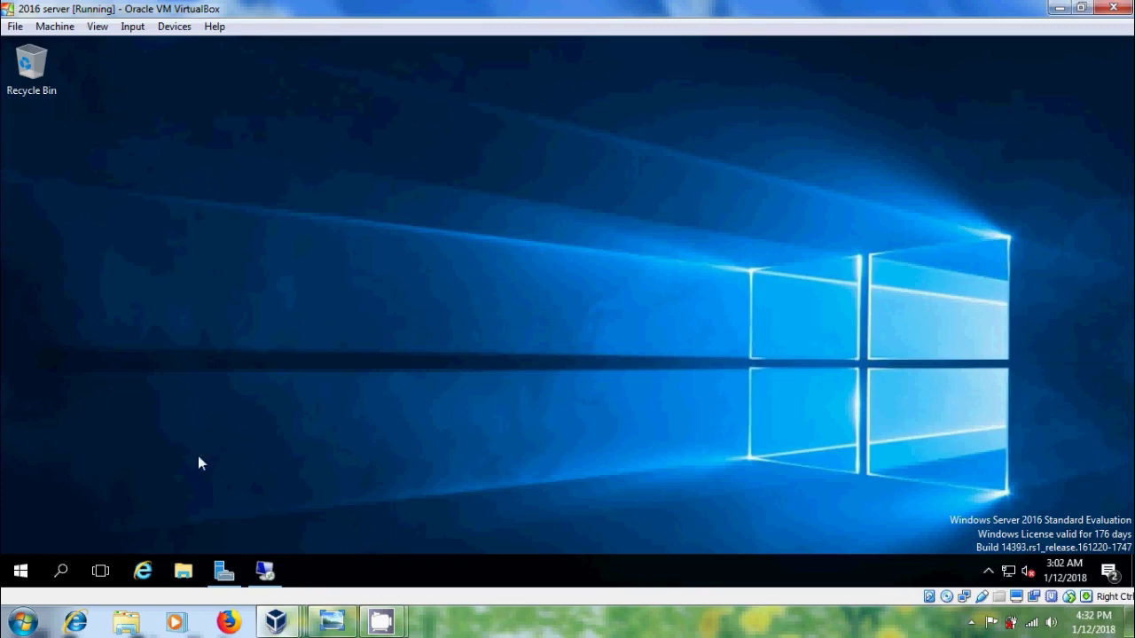
# Step: Open Group Policy Management from Server Manager Tools and edit the Default Domain Policy
pyautogui.click(224, 571)
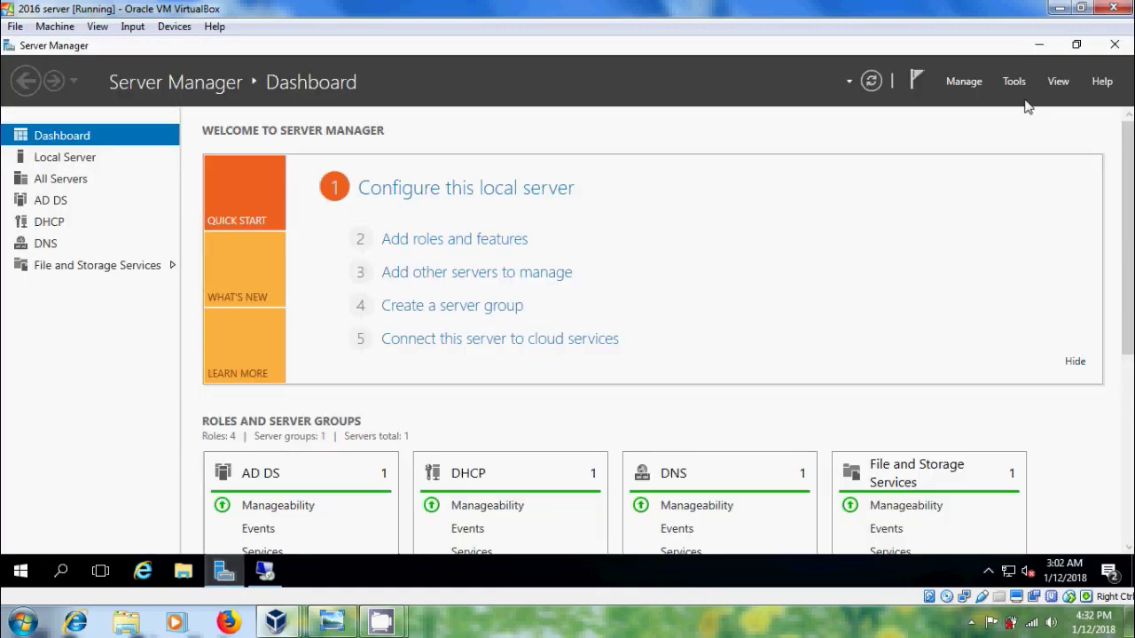
pyautogui.click(1013, 81)
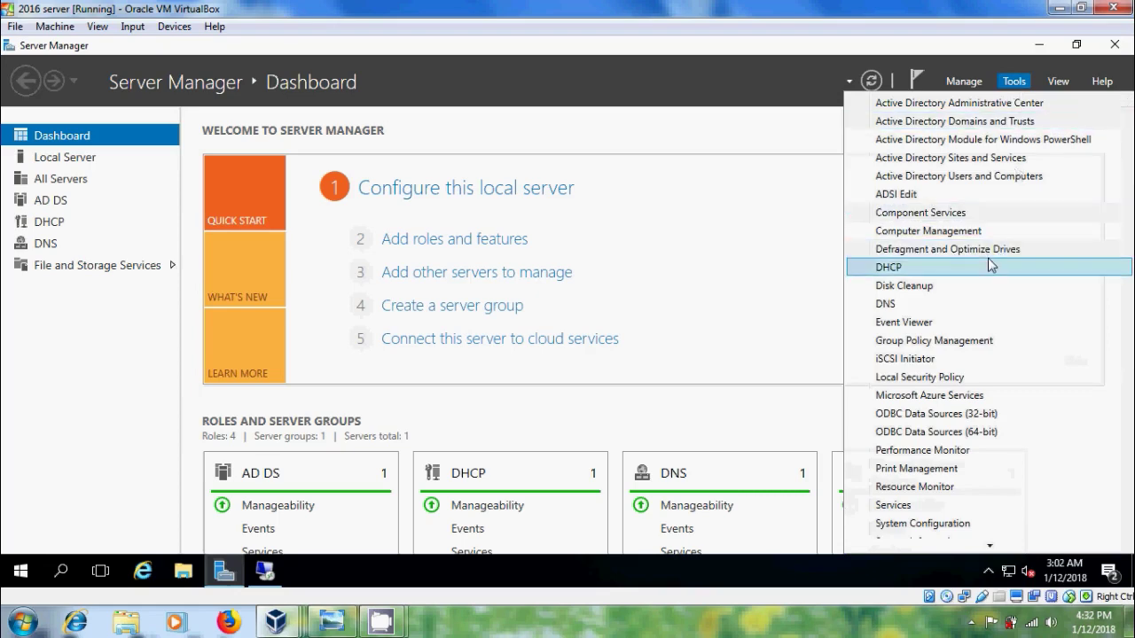
pyautogui.click(990, 342)
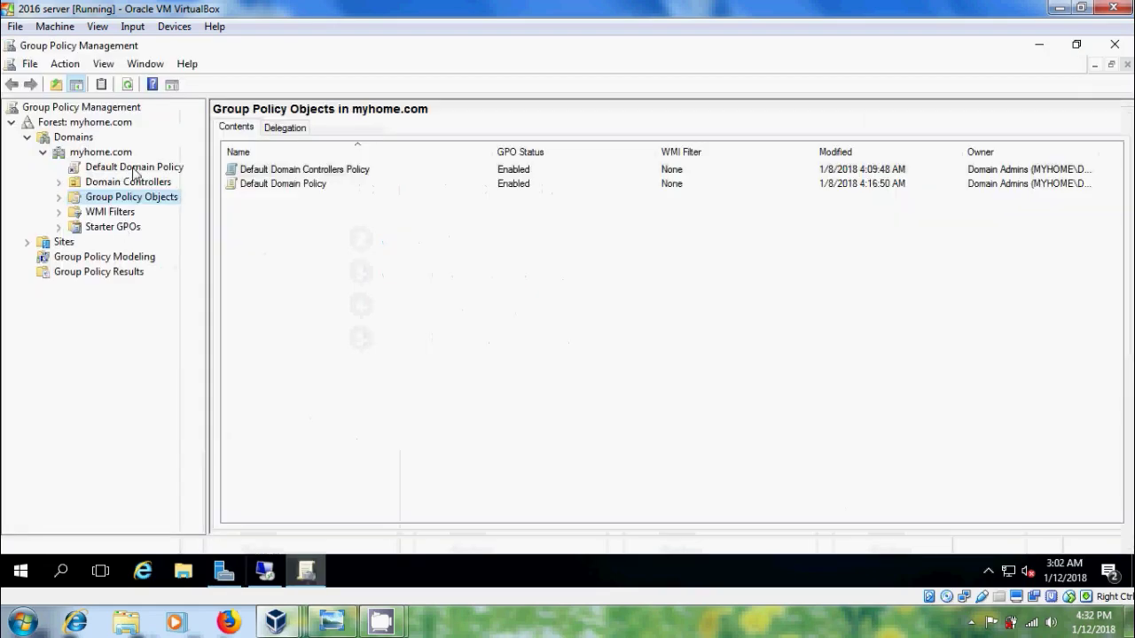
pyautogui.click(144, 170)
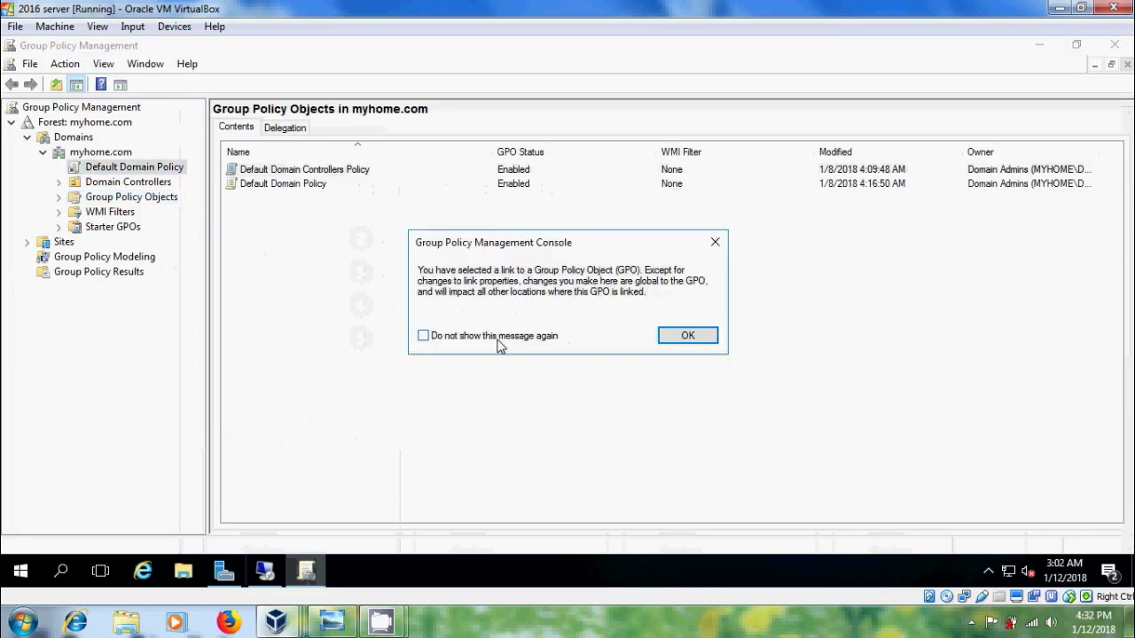
pyautogui.click(686, 336)
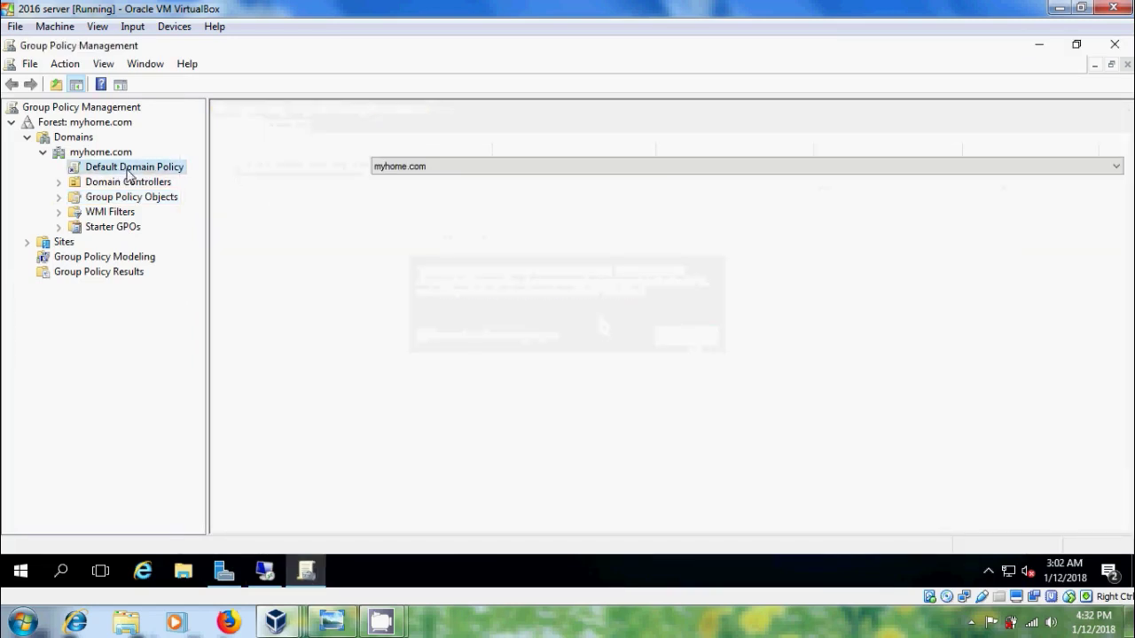
pyautogui.rightClick(128, 173)
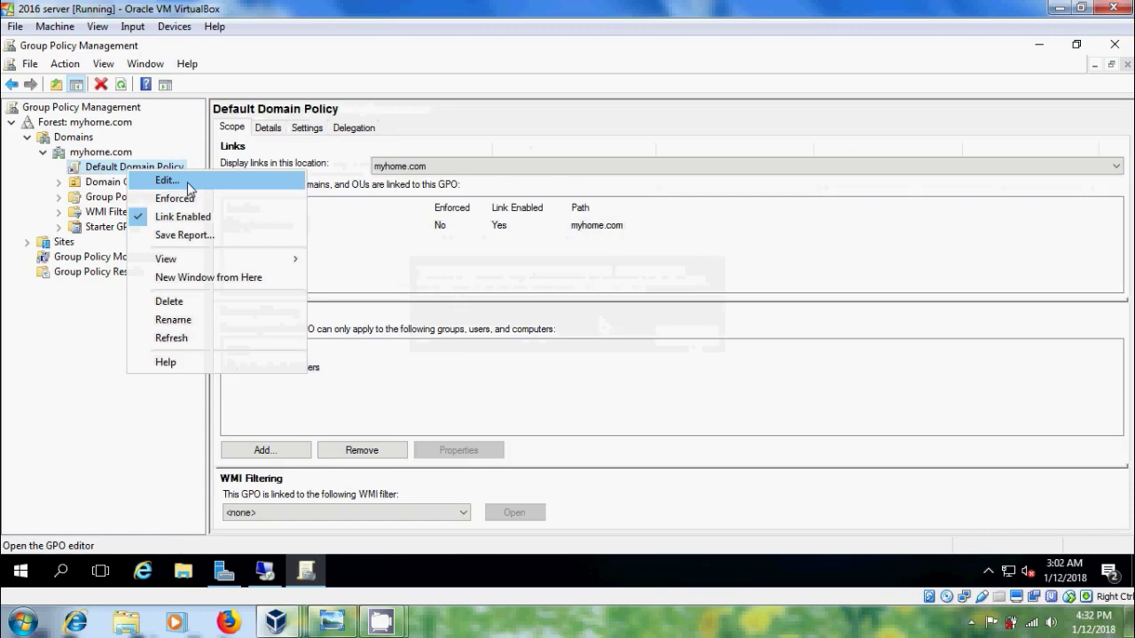
pyautogui.click(186, 182)
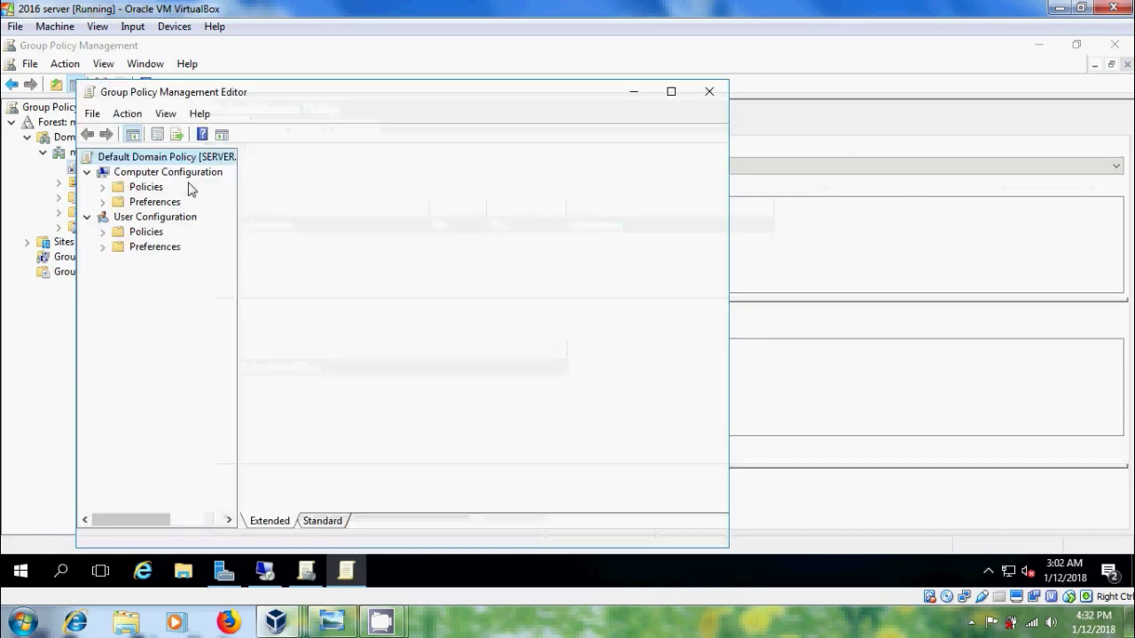
# Step: Maximize the editor and browse to Network Connections > Windows Firewall > Domain Profile
pyautogui.click(671, 92)
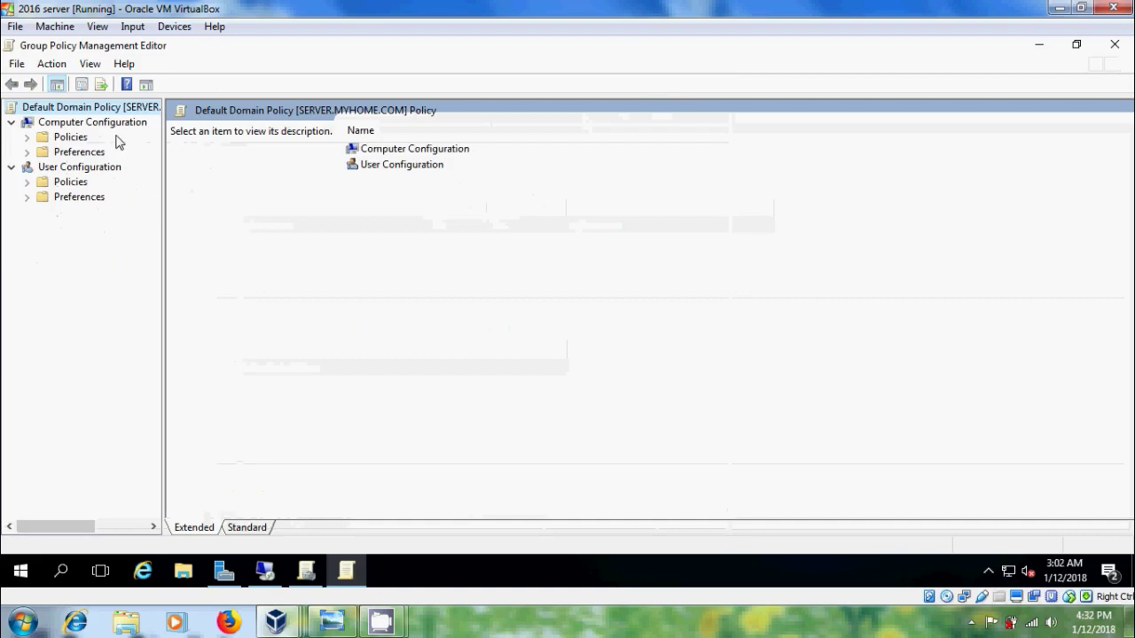
pyautogui.click(28, 138)
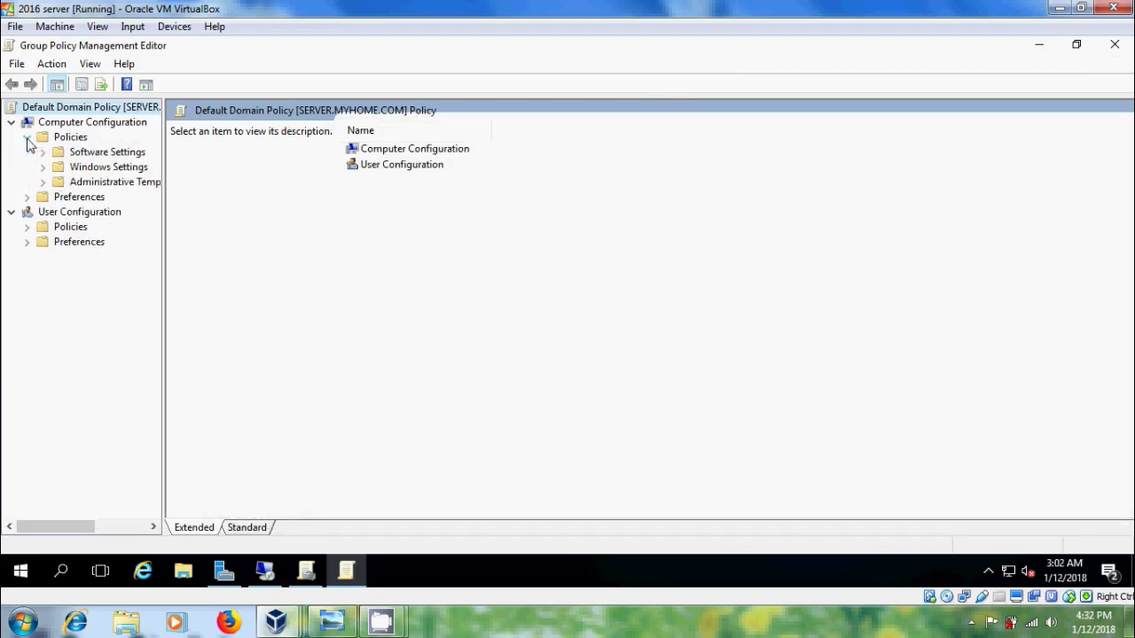
pyautogui.click(44, 183)
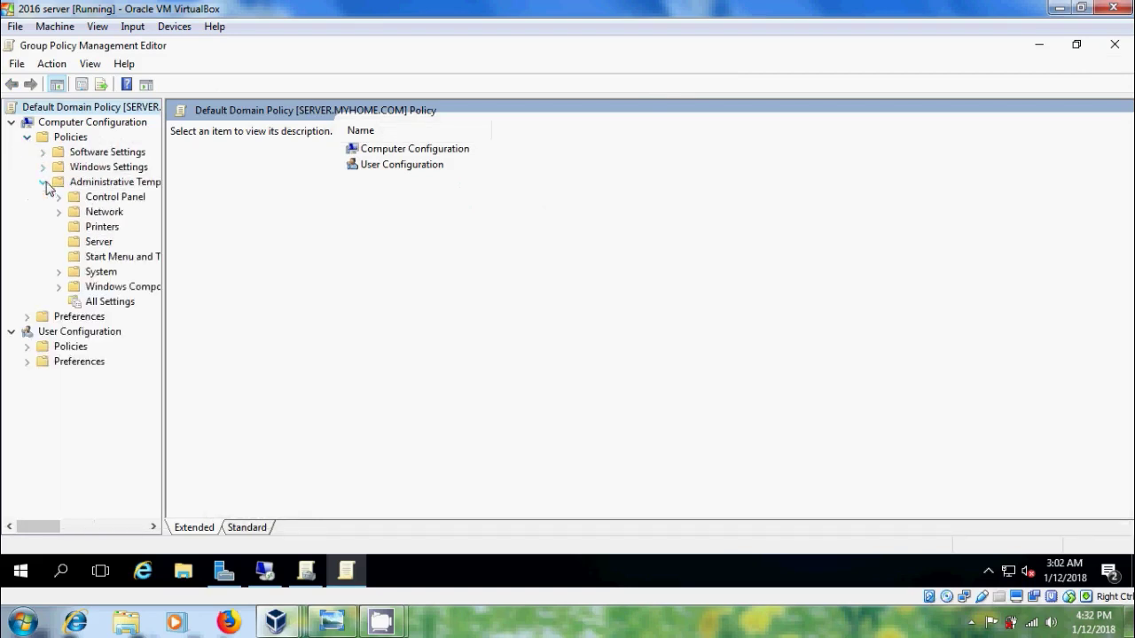
pyautogui.click(58, 212)
pyautogui.moveTo(164, 317); pyautogui.dragTo(254, 317)
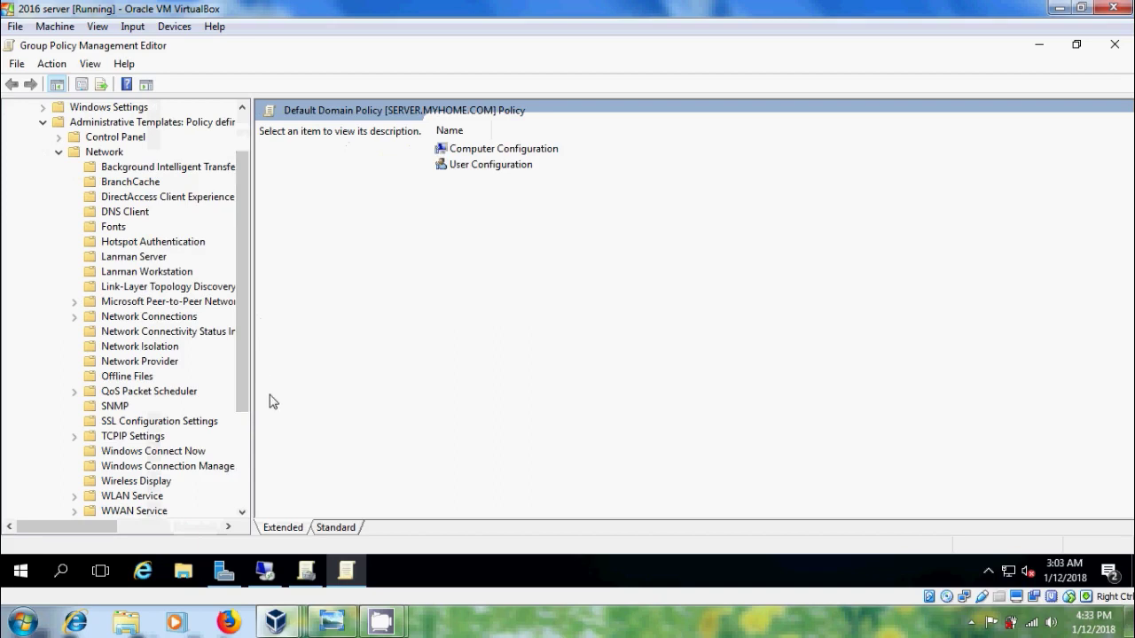
pyautogui.click(74, 316)
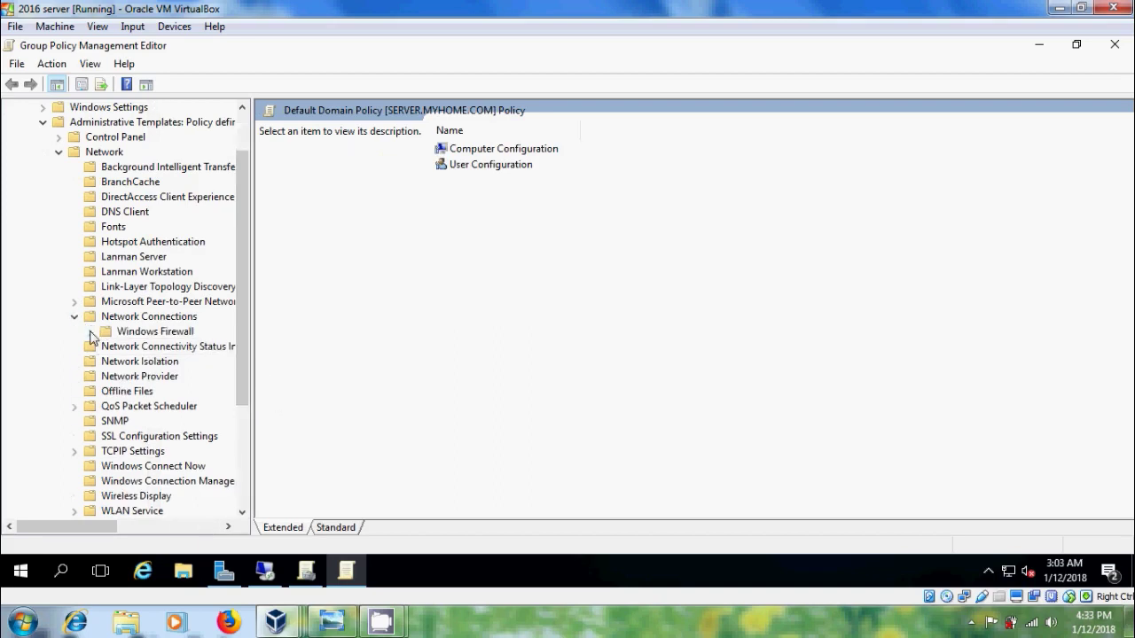
pyautogui.click(90, 332)
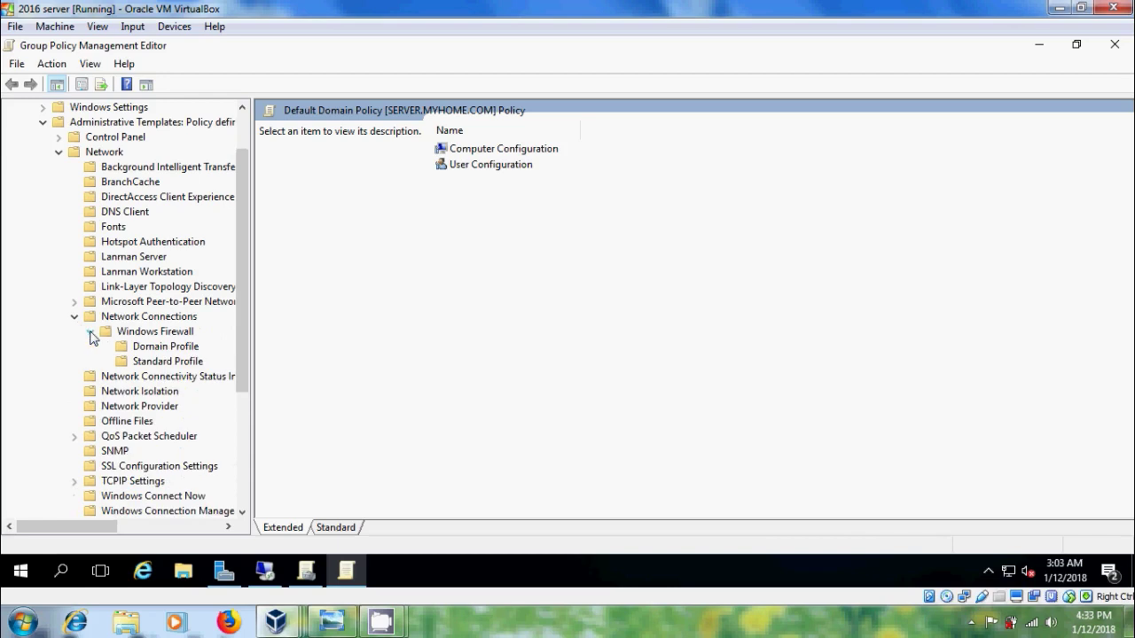
pyautogui.click(184, 348)
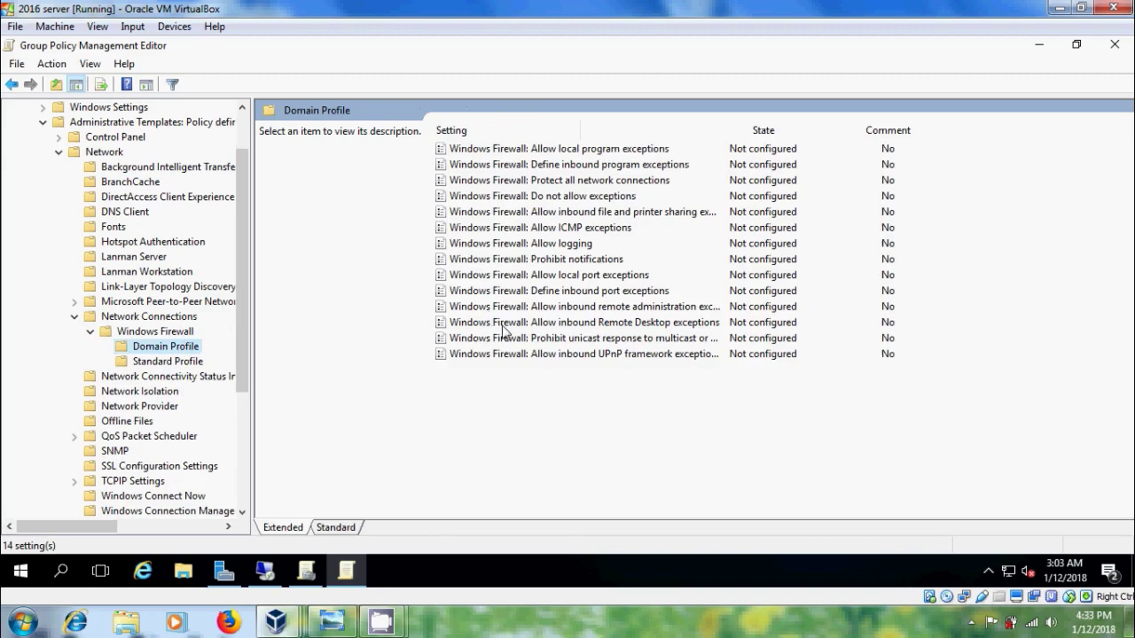
# Step: Enable Allow inbound Remote Desktop exceptions with * as the allowed IP addresses
pyautogui.click(706, 328)
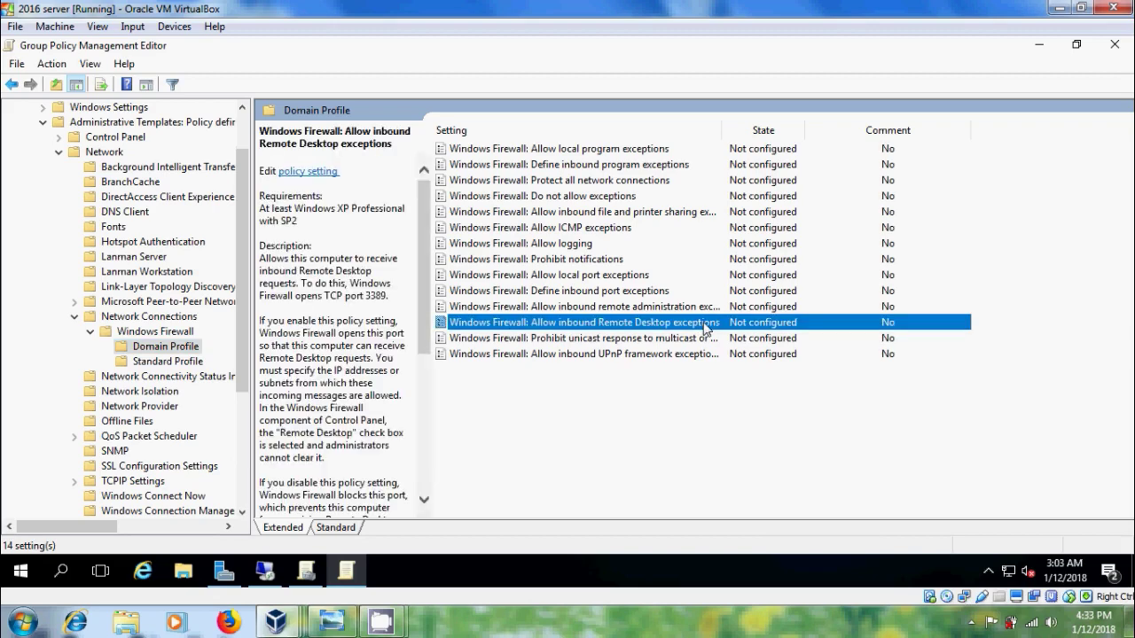
pyautogui.doubleClick(705, 326)
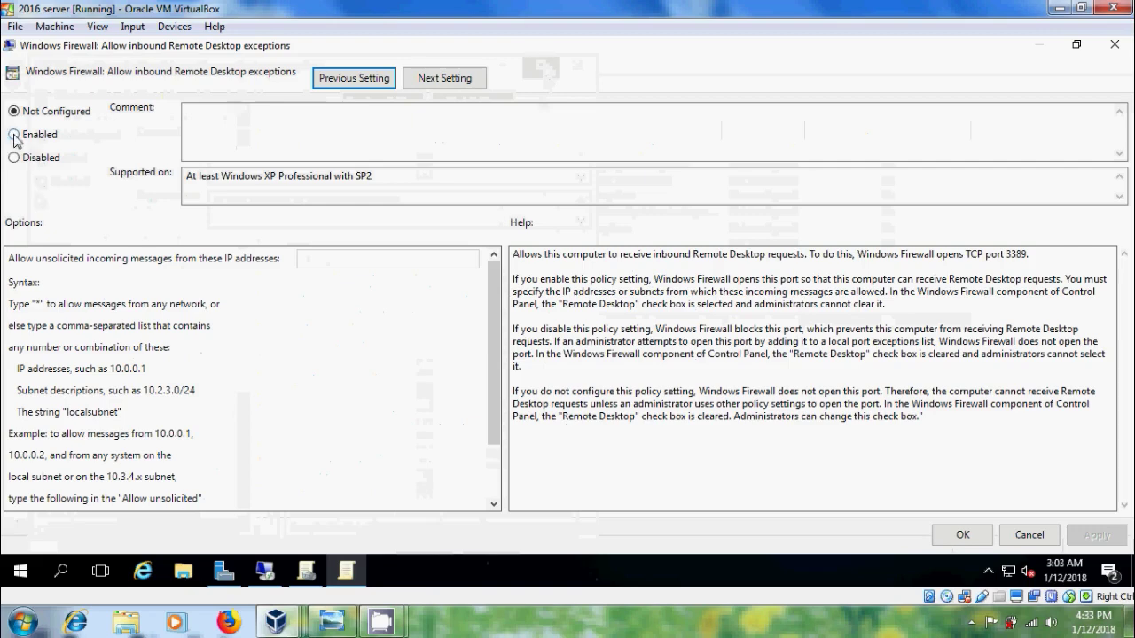
pyautogui.click(14, 136)
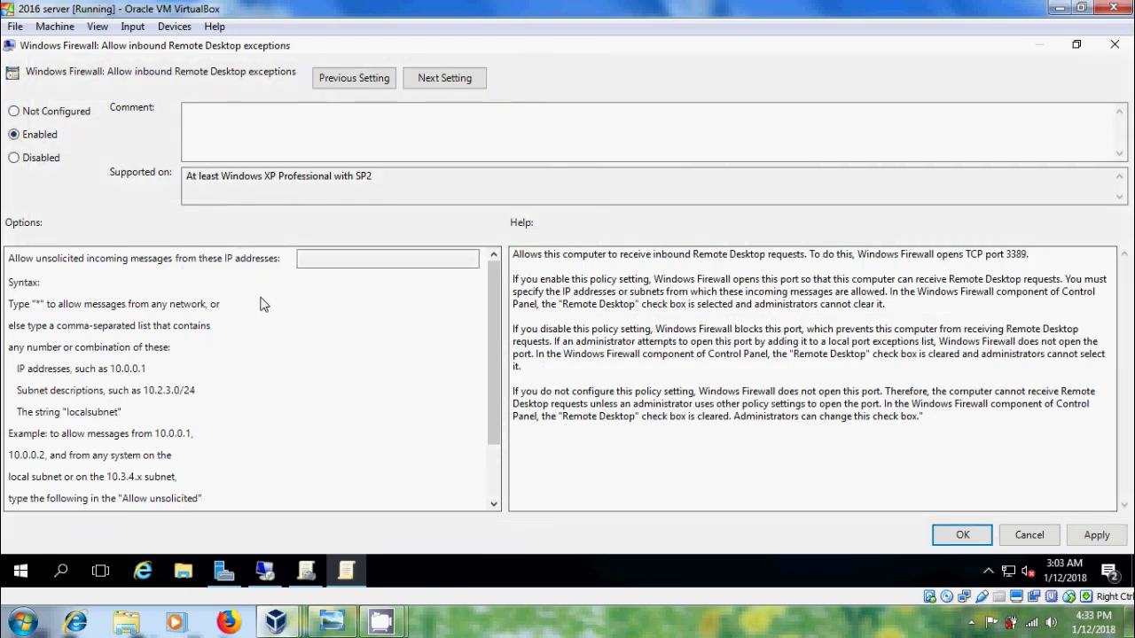
pyautogui.click(382, 259)
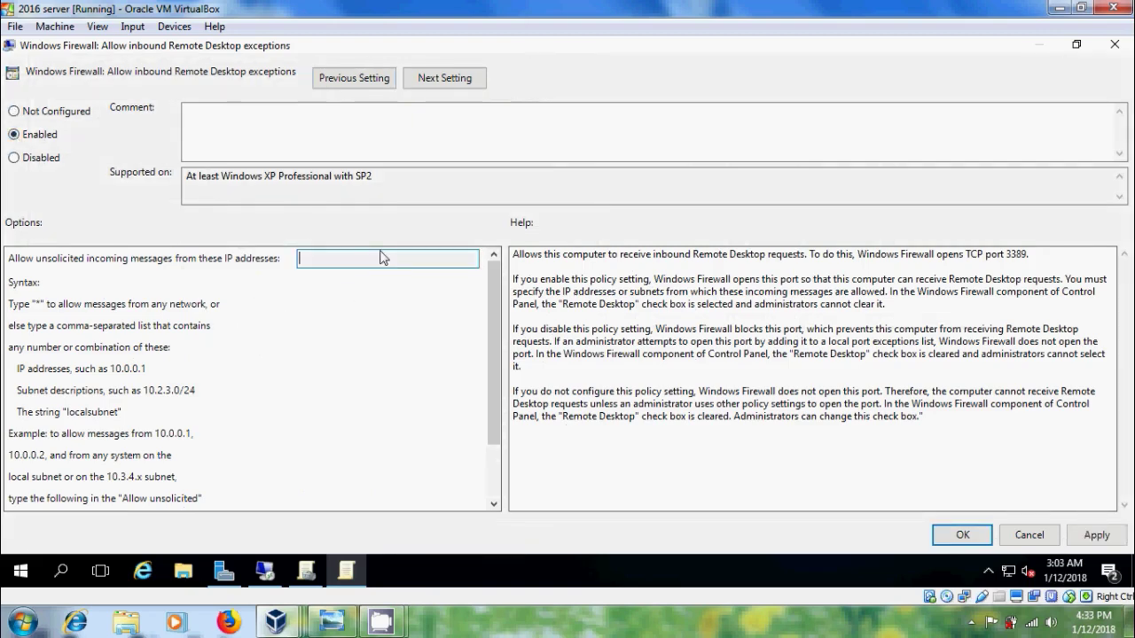
pyautogui.write('*')
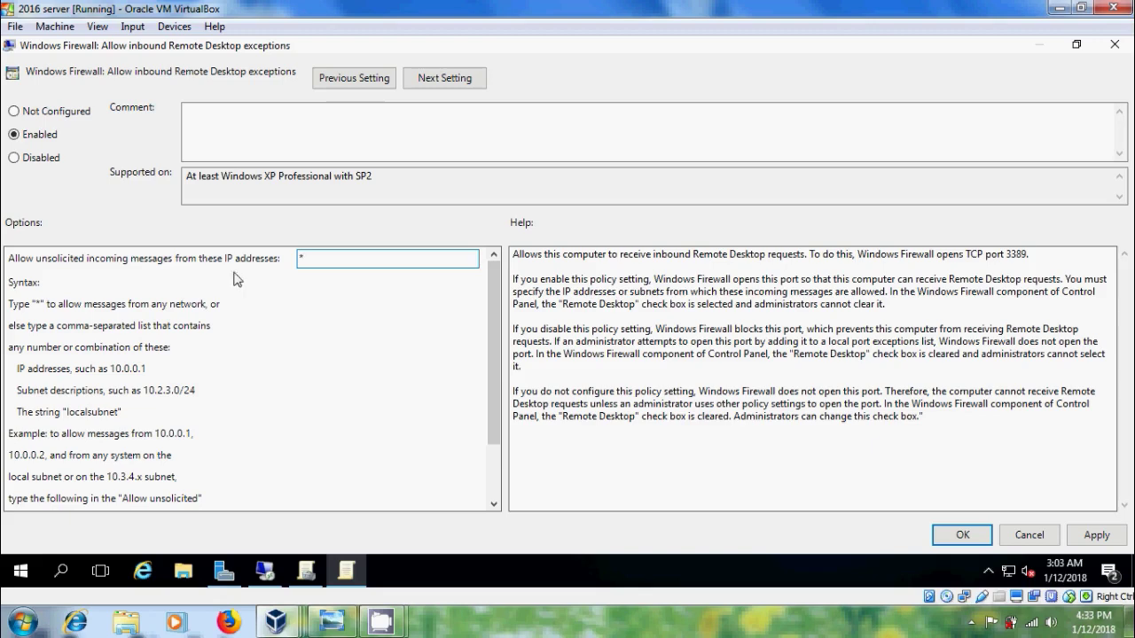
pyautogui.click(1104, 537)
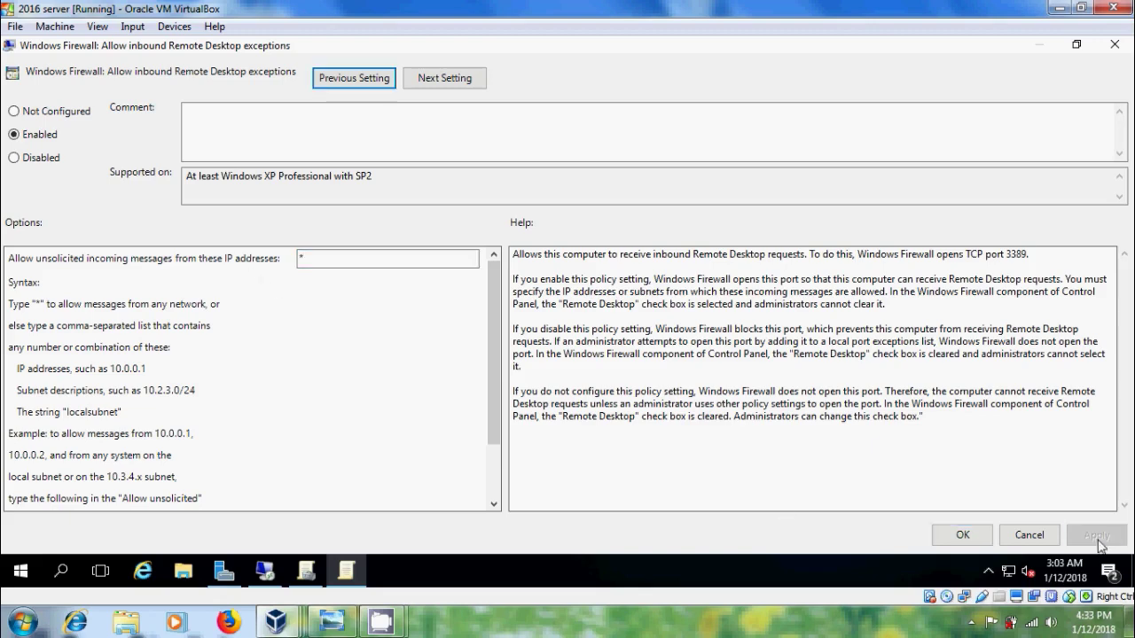
pyautogui.click(964, 539)
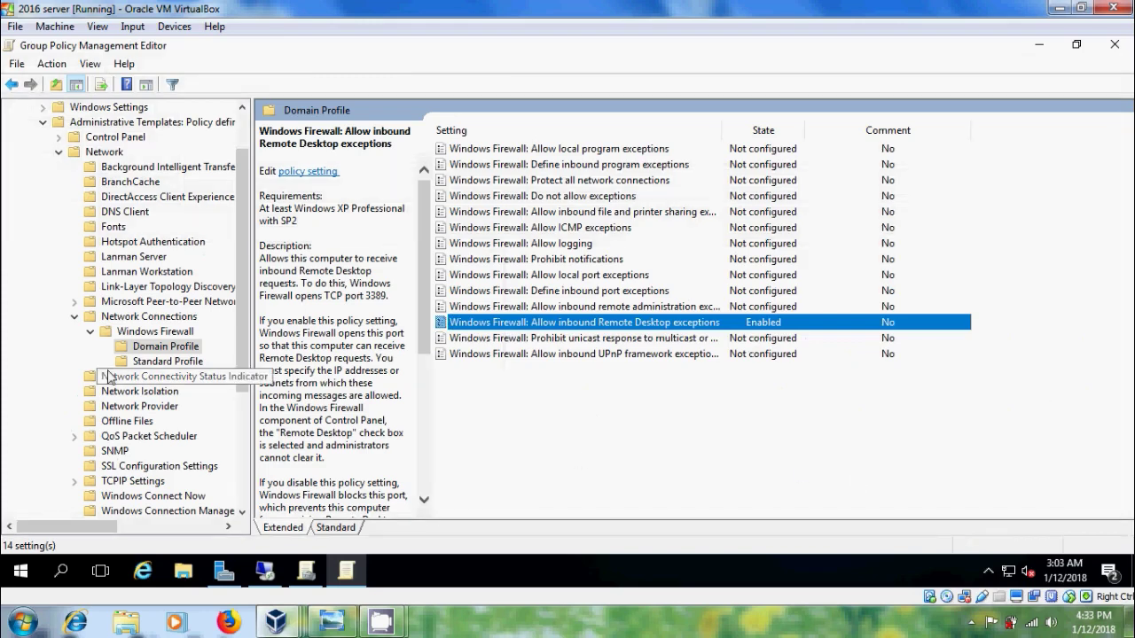
pyautogui.click(59, 152)
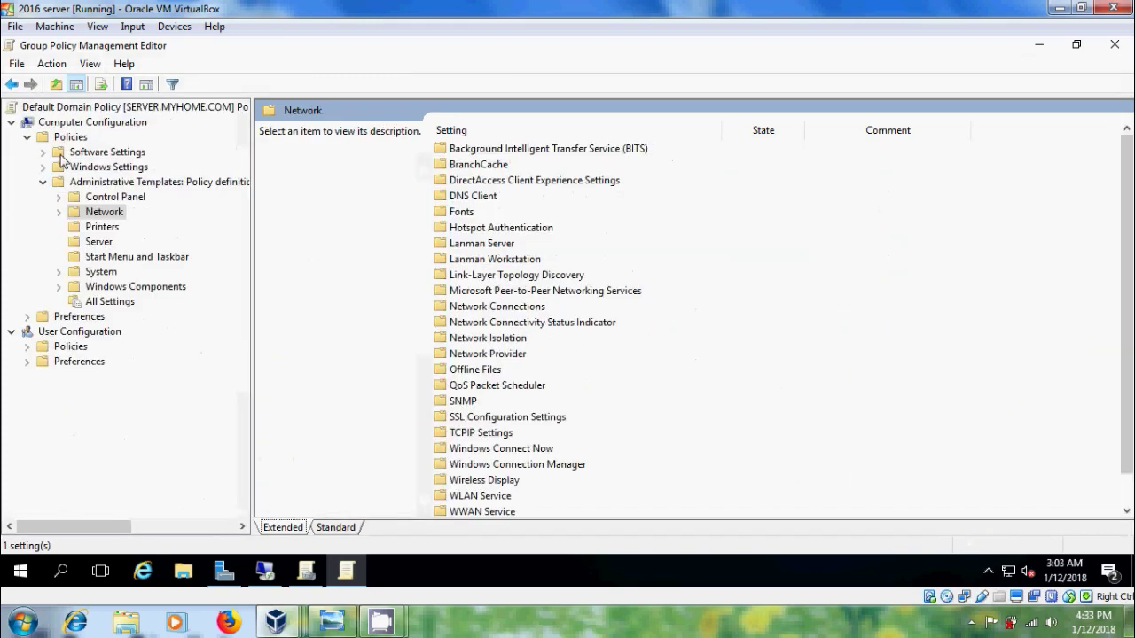
# Step: Browse to Windows Components > Remote Desktop Services > Remote Desktop Session Host > Connections
pyautogui.click(58, 288)
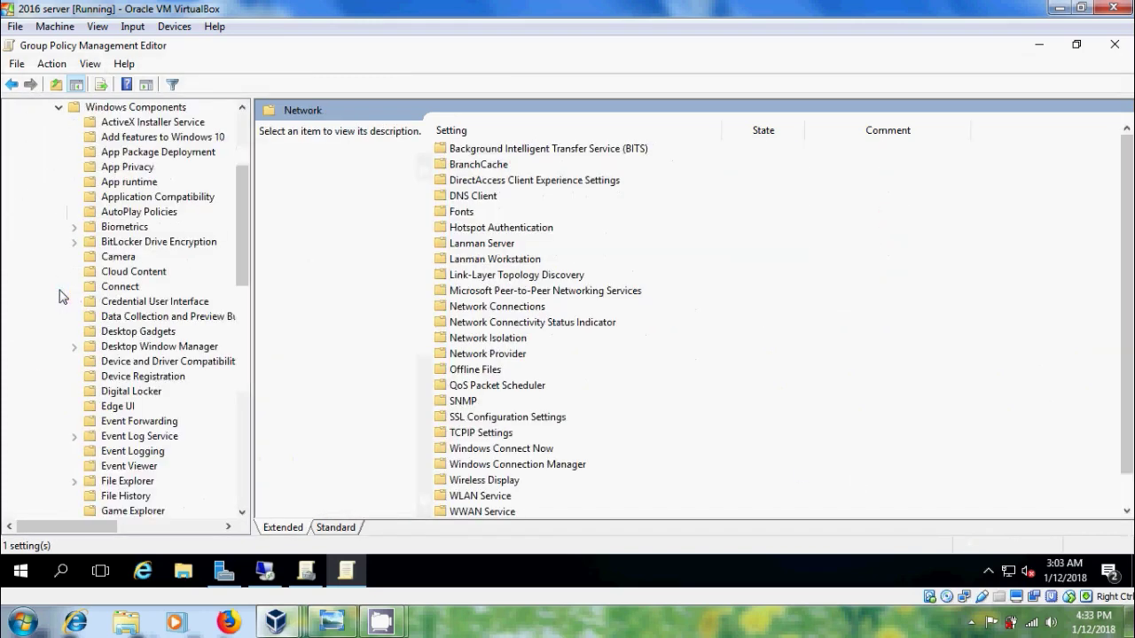
pyautogui.moveTo(245, 258); pyautogui.dragTo(264, 410)
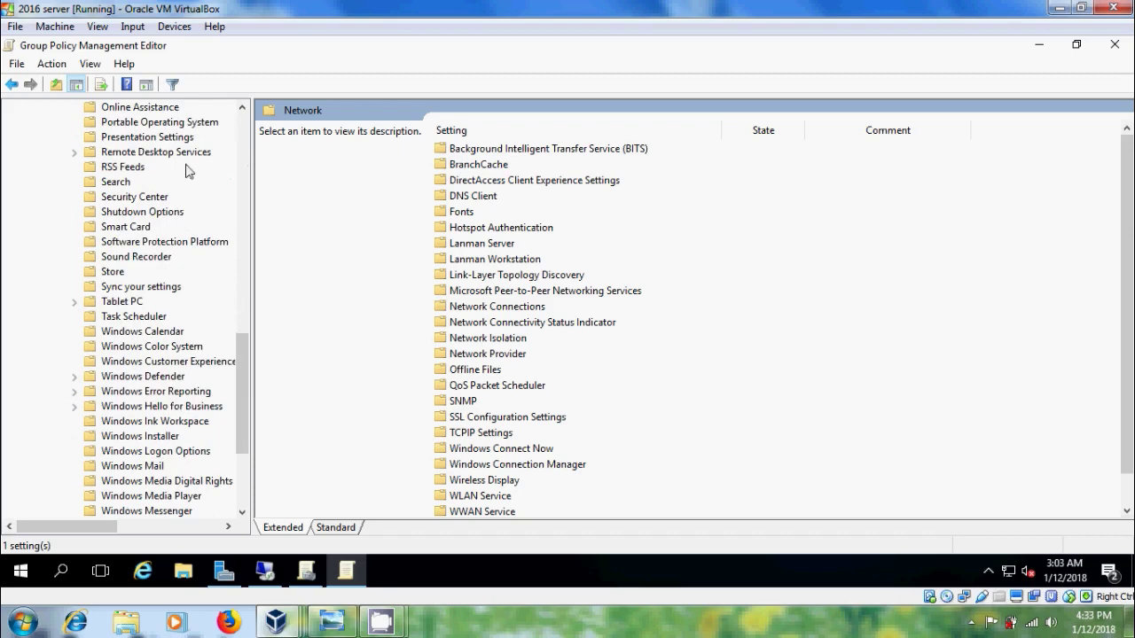
pyautogui.click(75, 153)
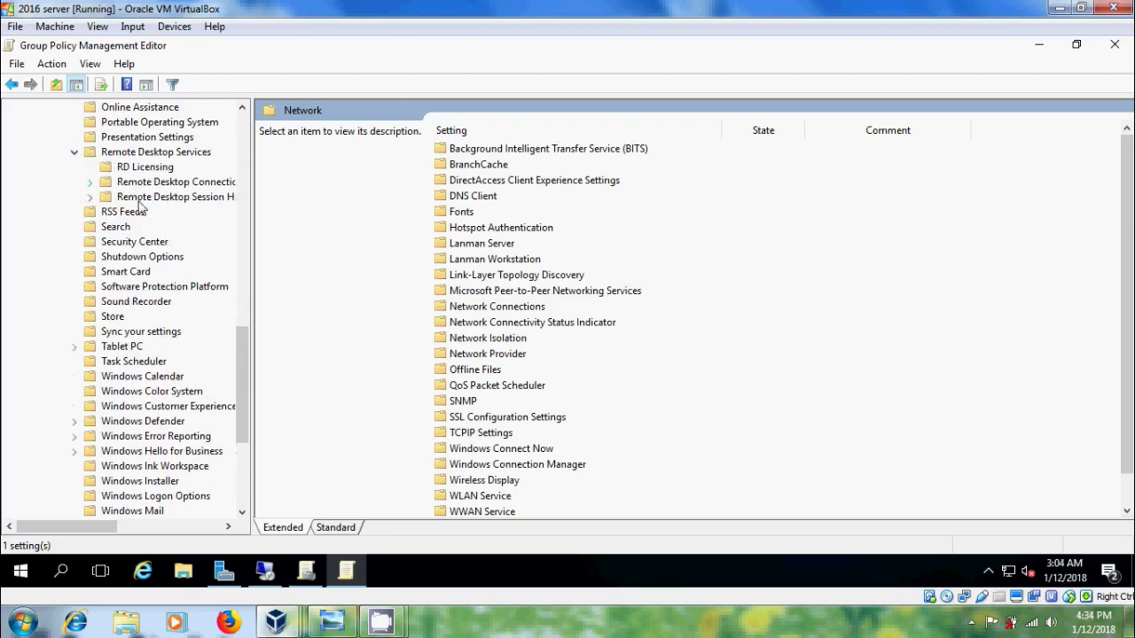
pyautogui.moveTo(255, 225); pyautogui.dragTo(282, 227)
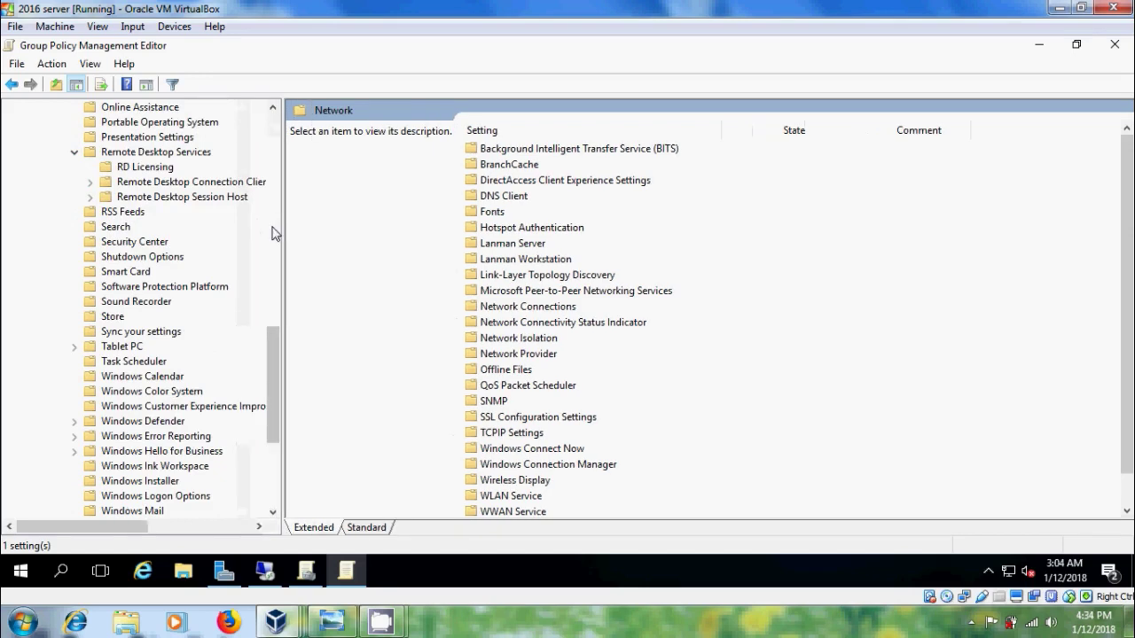
pyautogui.click(91, 197)
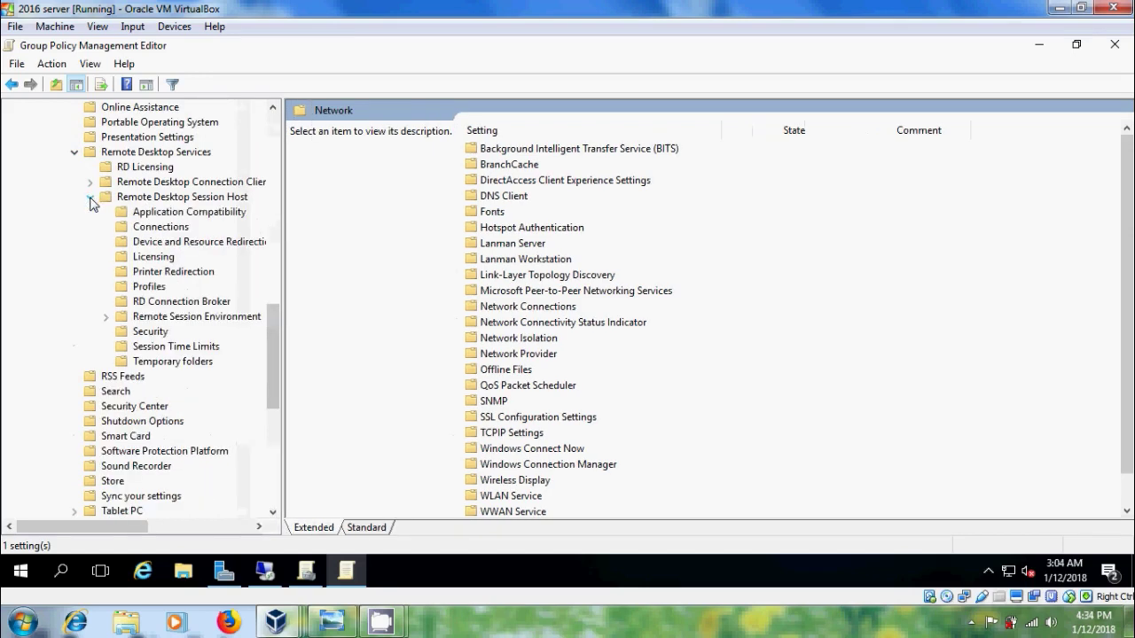
pyautogui.click(161, 227)
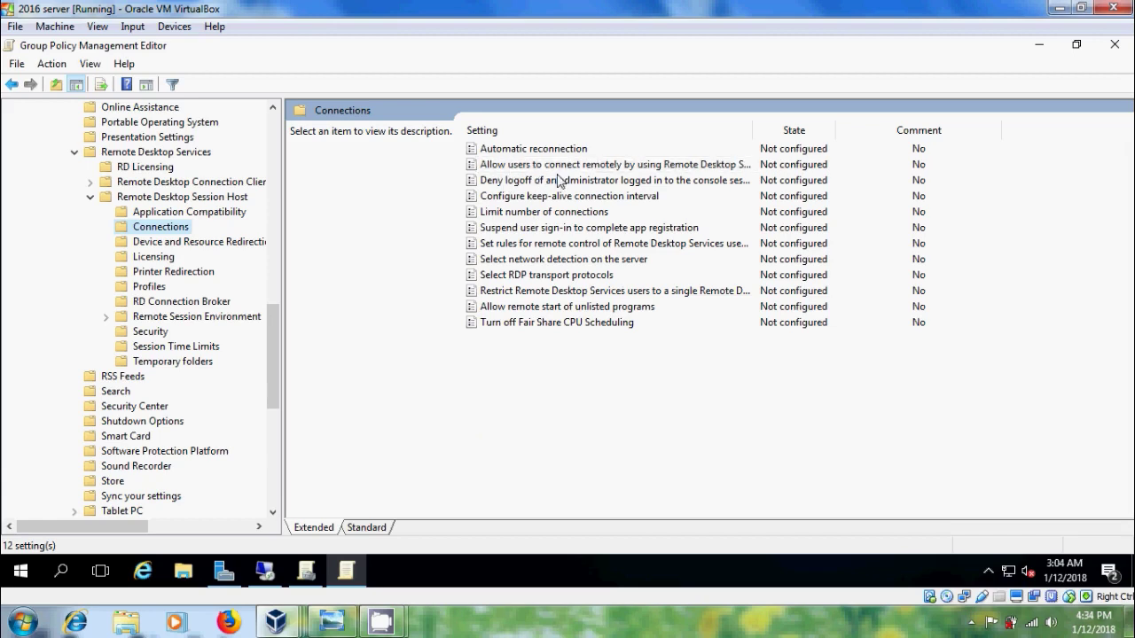
# Step: Enable Allow users to connect remotely by using Remote Desktop Services
pyautogui.doubleClick(646, 170)
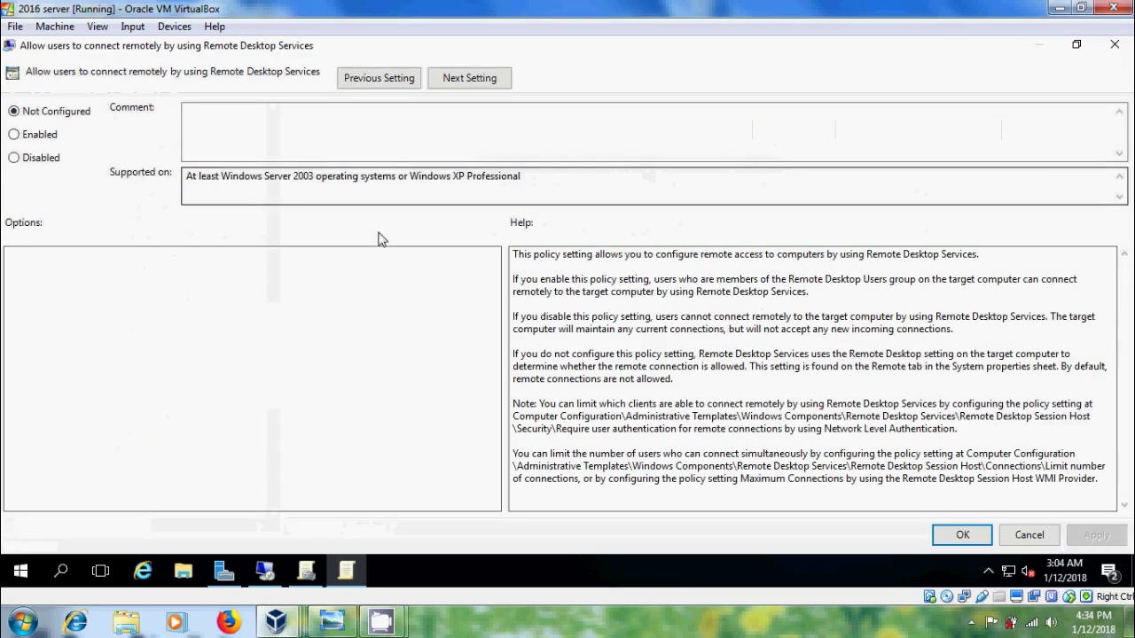
pyautogui.click(14, 135)
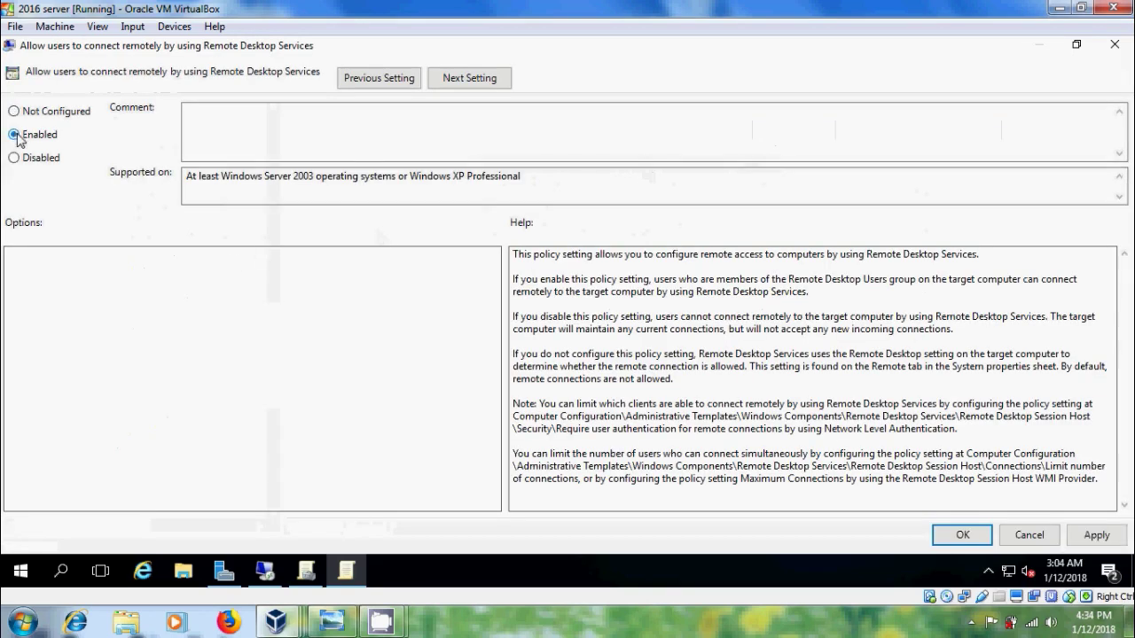
pyautogui.click(1115, 537)
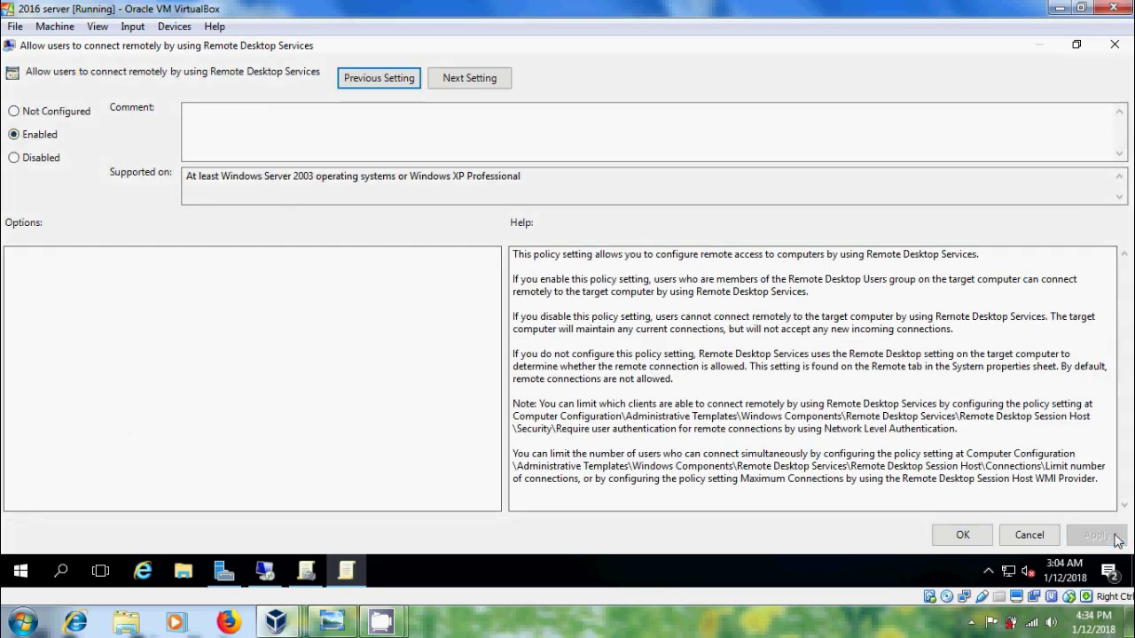
pyautogui.click(962, 536)
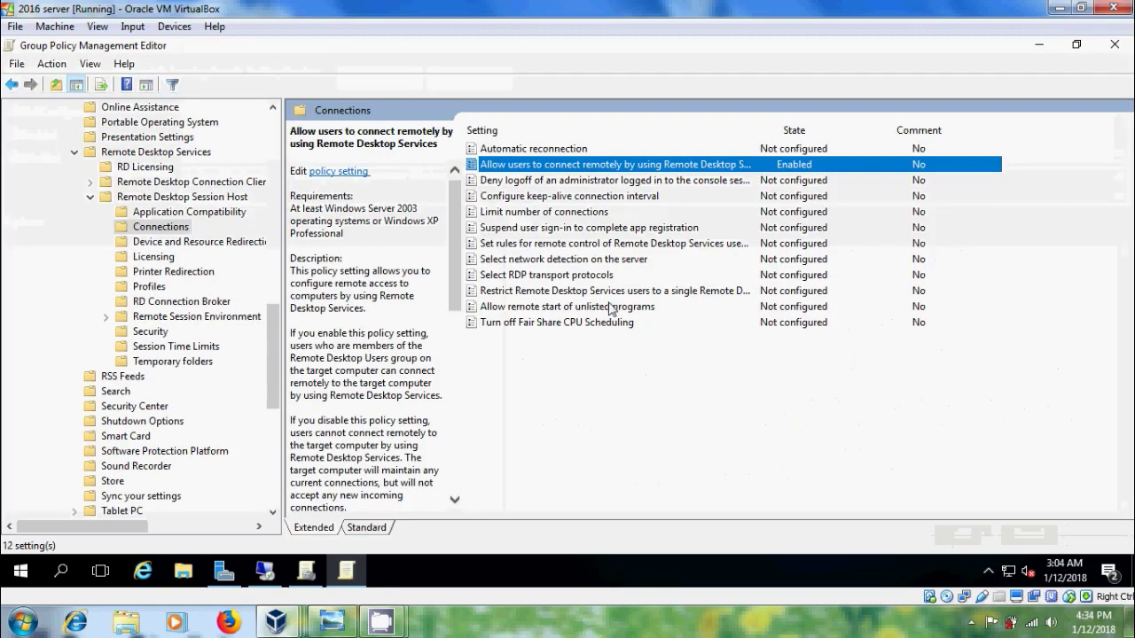
# Step: Enable Limit number of connections with RD Maximum Connections allowed set to 999999
pyautogui.doubleClick(562, 214)
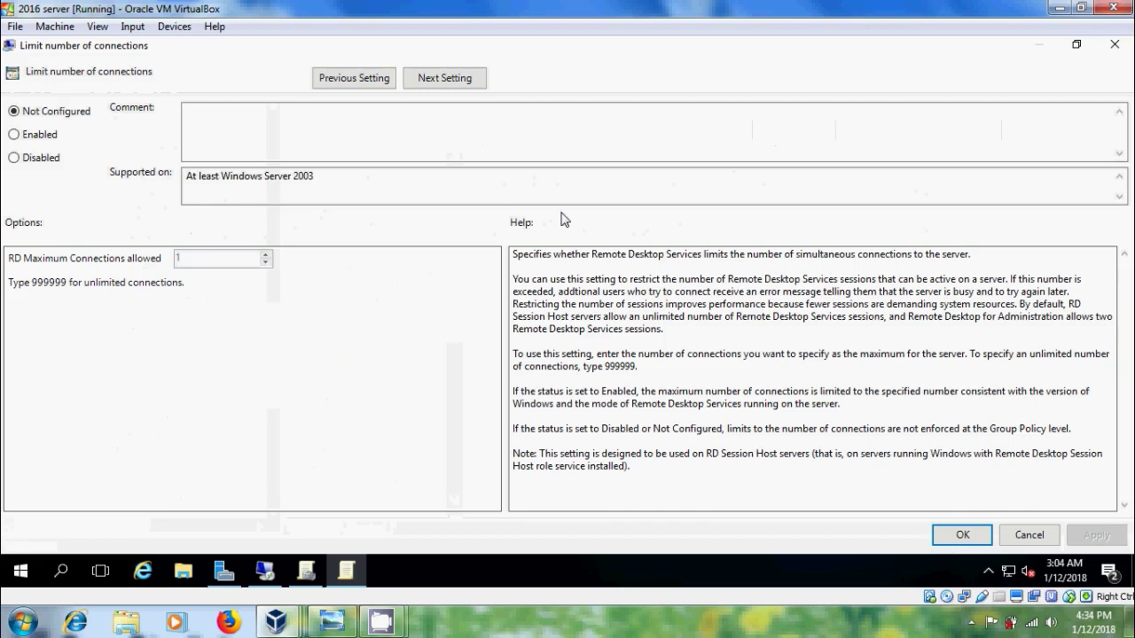
pyautogui.click(15, 134)
pyautogui.click(198, 258)
pyautogui.press('BackSpace')
pyautogui.write('999999')
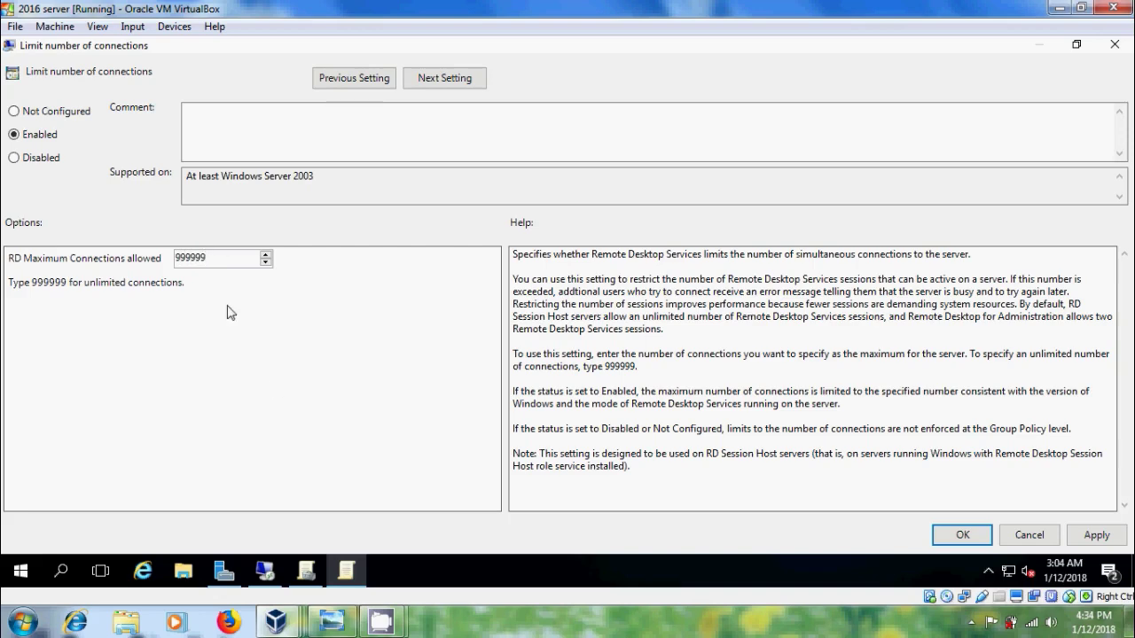
pyautogui.click(1096, 534)
pyautogui.click(965, 536)
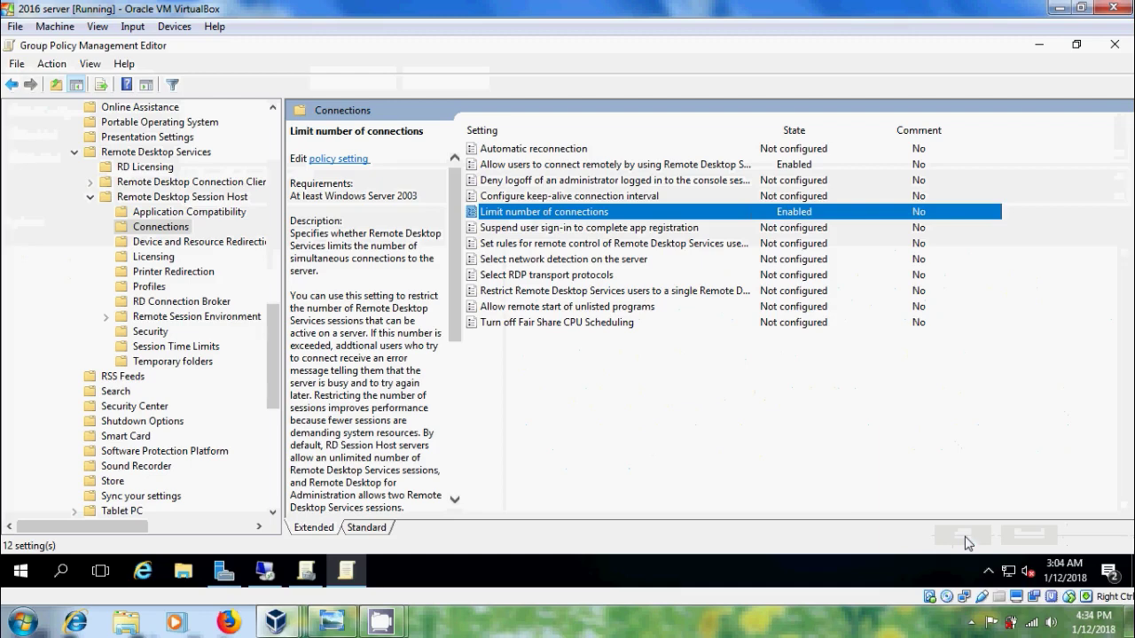
# Step: Close the policy editor, refresh Group Policy Management, dismiss the warning, and close the console
pyautogui.click(1114, 46)
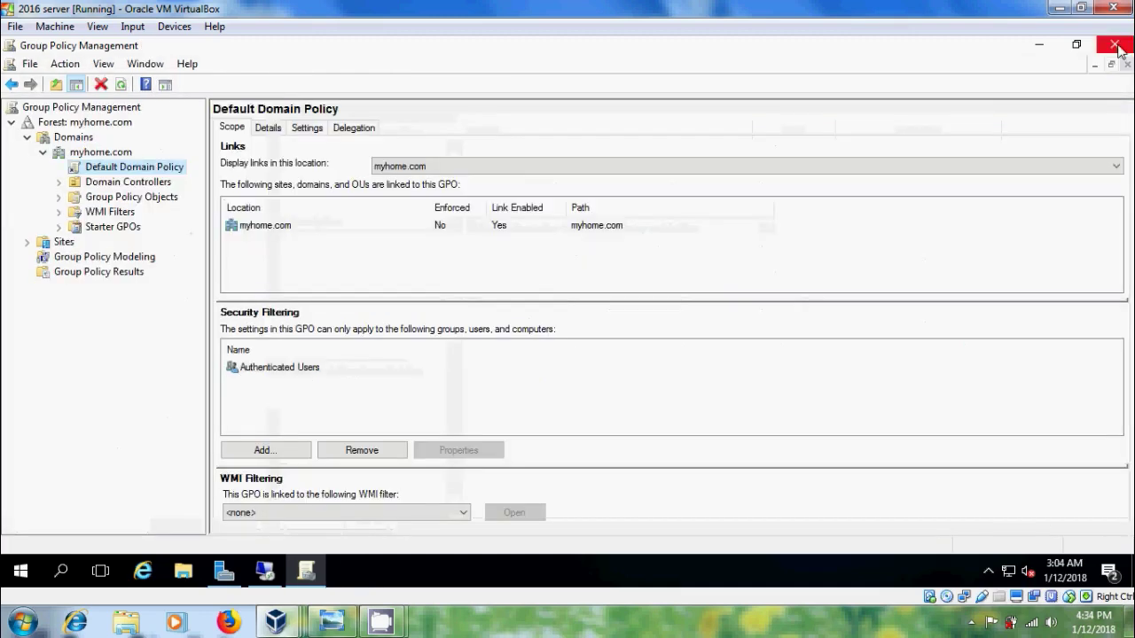
pyautogui.click(123, 85)
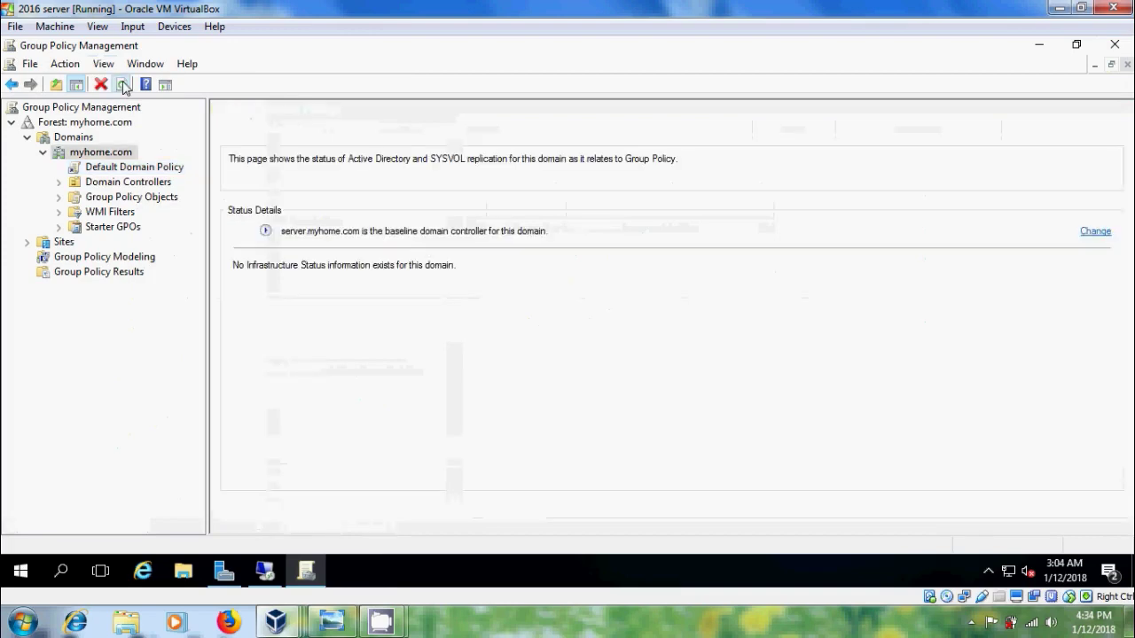
pyautogui.click(688, 336)
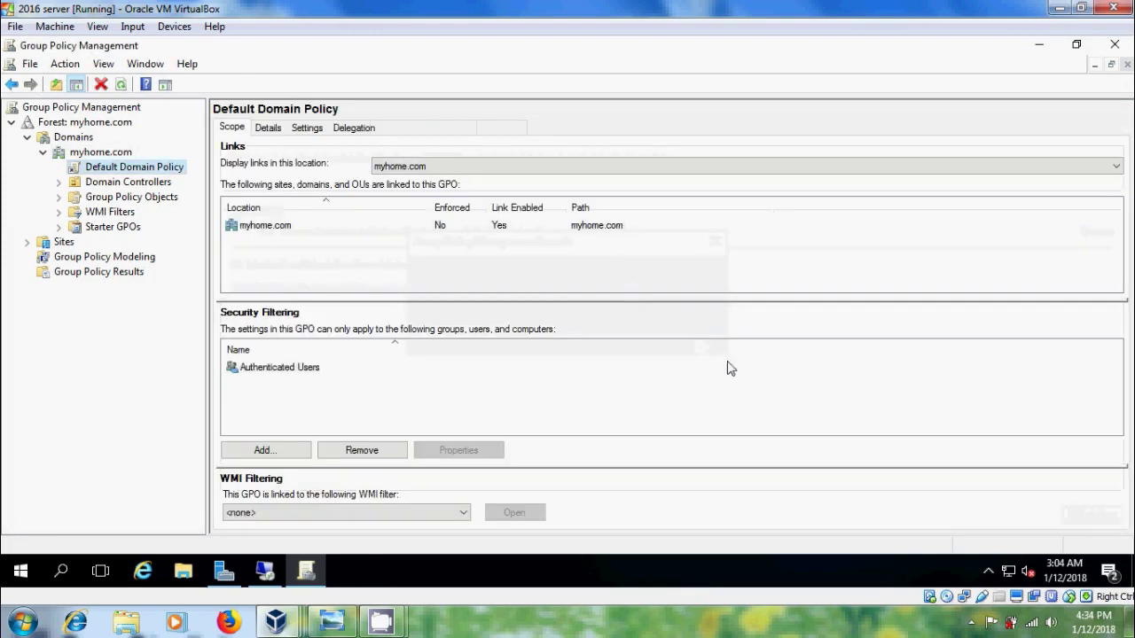
pyautogui.click(1114, 45)
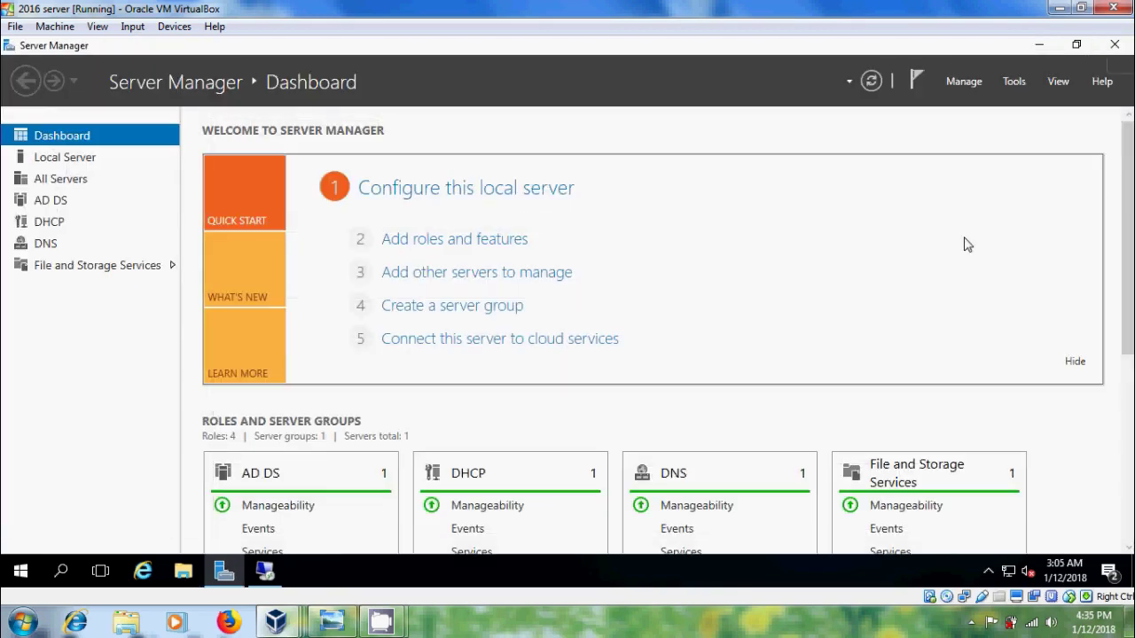
# Step: On the Windows 7 client, close the command prompt and run gpupdate from Start search
pyautogui.moveTo(275, 621)
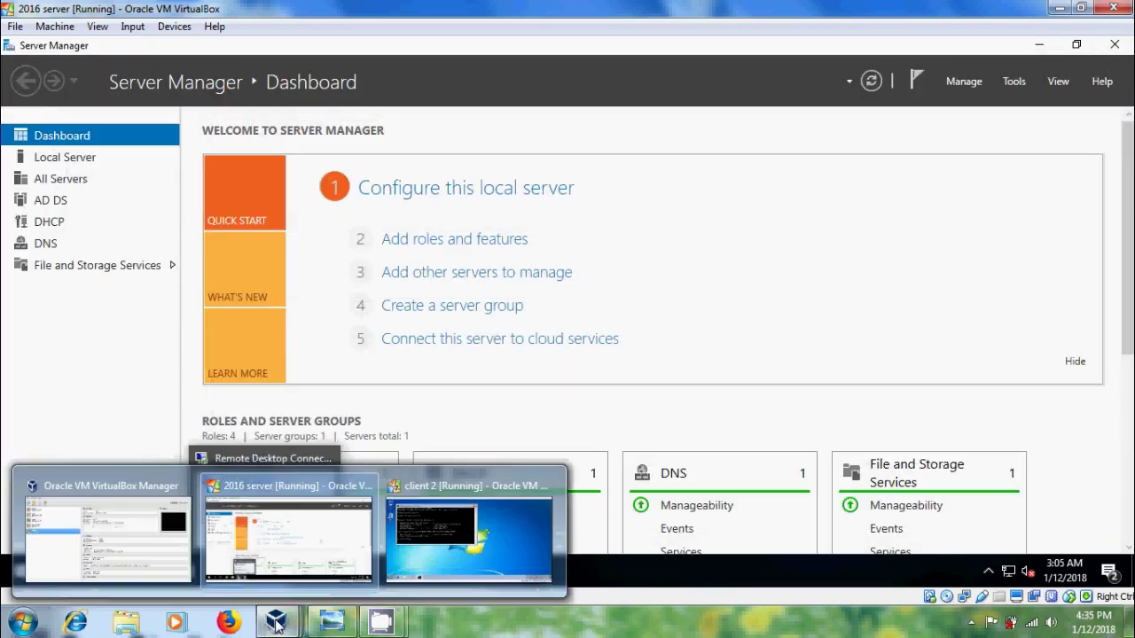
pyautogui.click(494, 571)
pyautogui.click(608, 76)
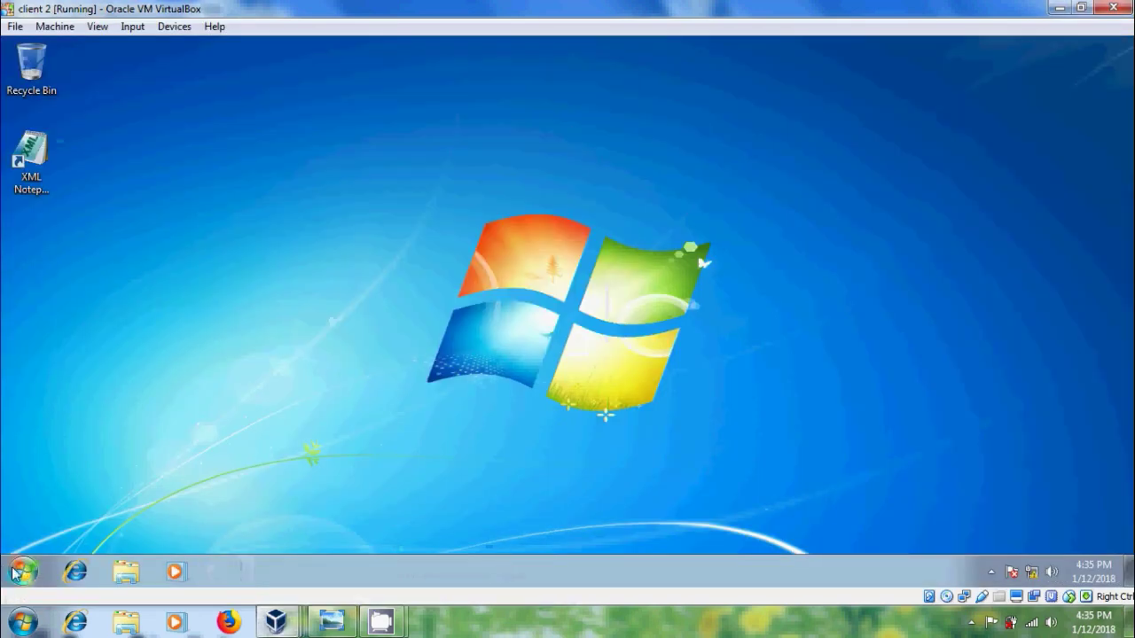
pyautogui.click(16, 572)
pyautogui.write('gpupdat')
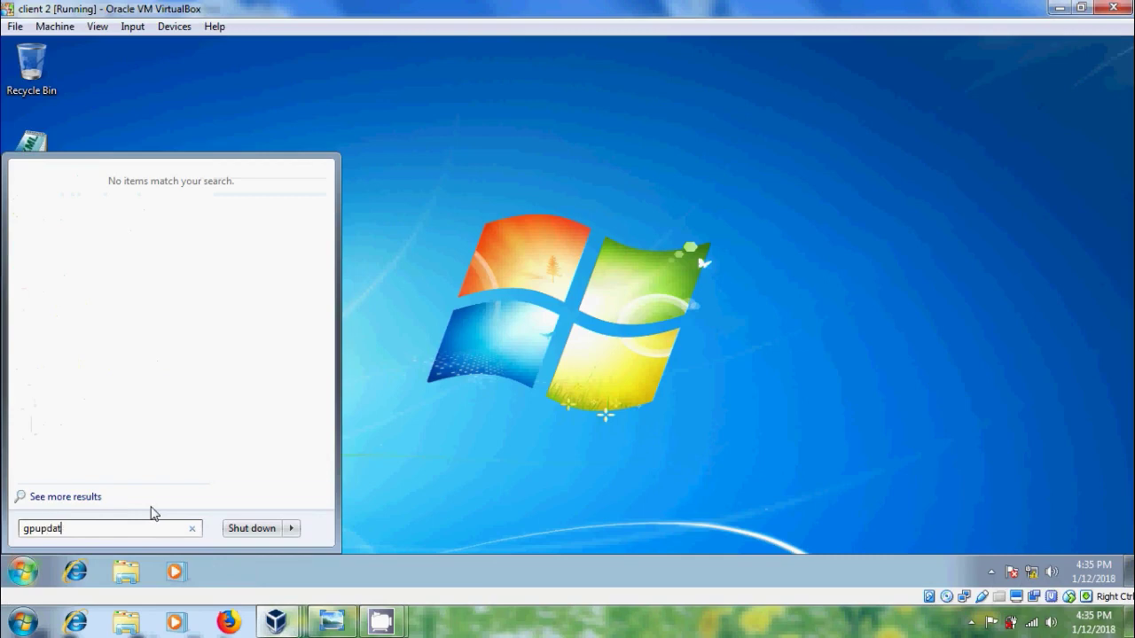
pyautogui.write('e')
pyautogui.press('Return')
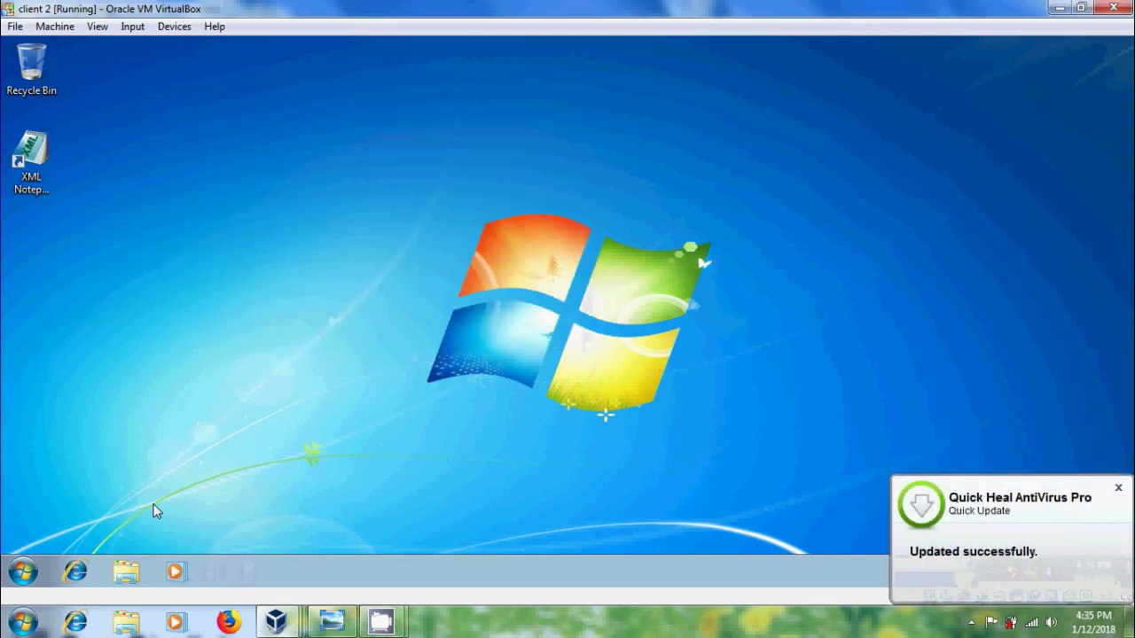
pyautogui.click(23, 572)
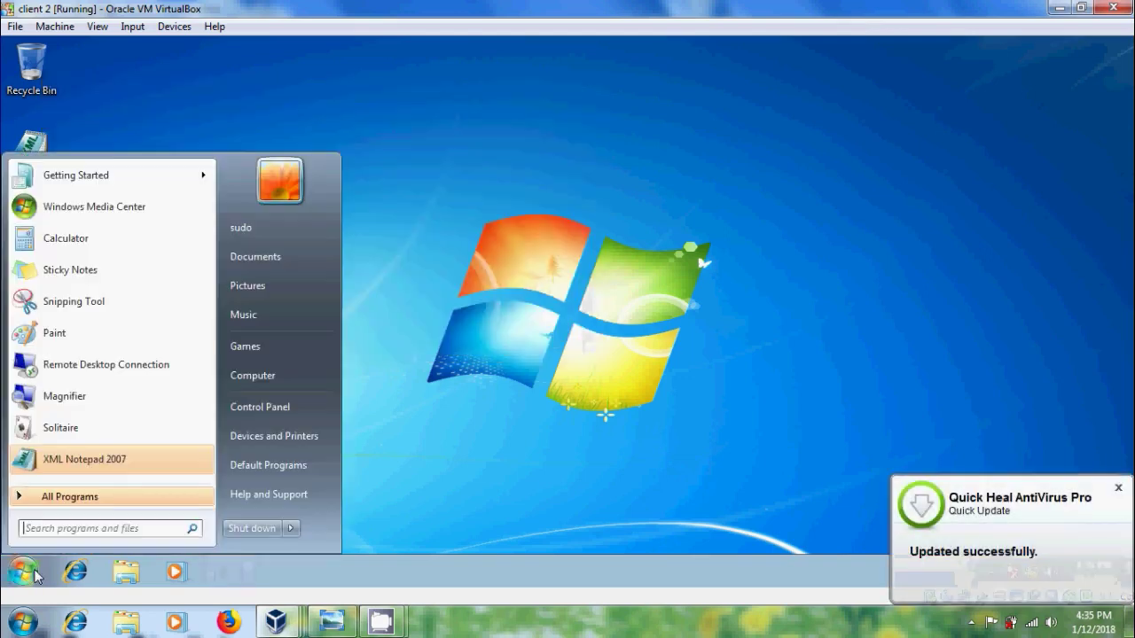
pyautogui.rightClick(278, 374)
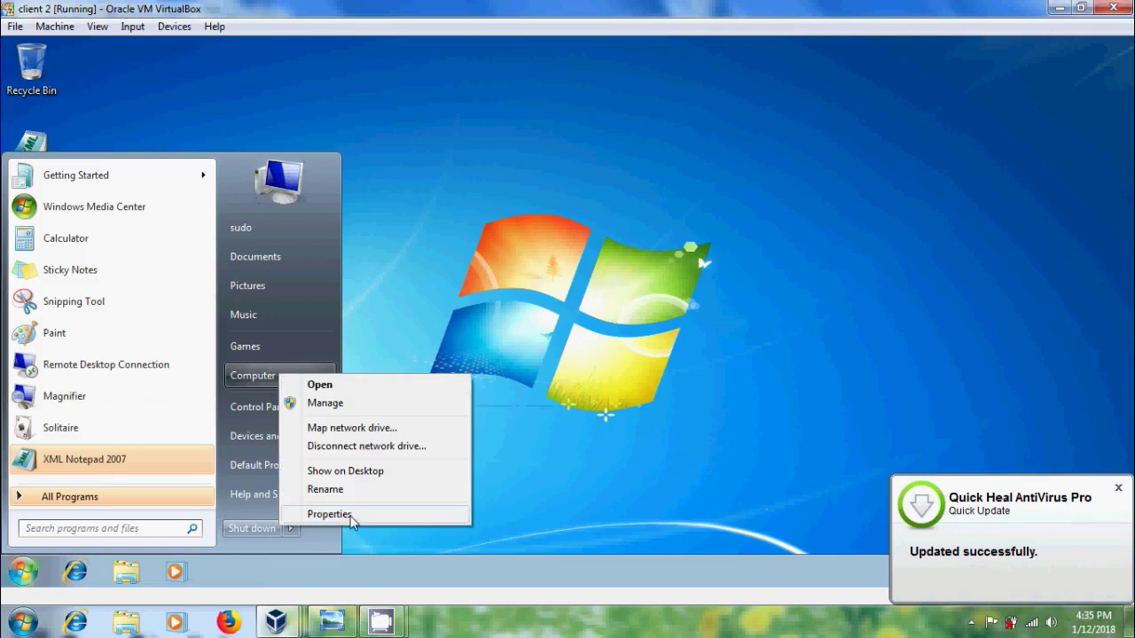
pyautogui.click(350, 516)
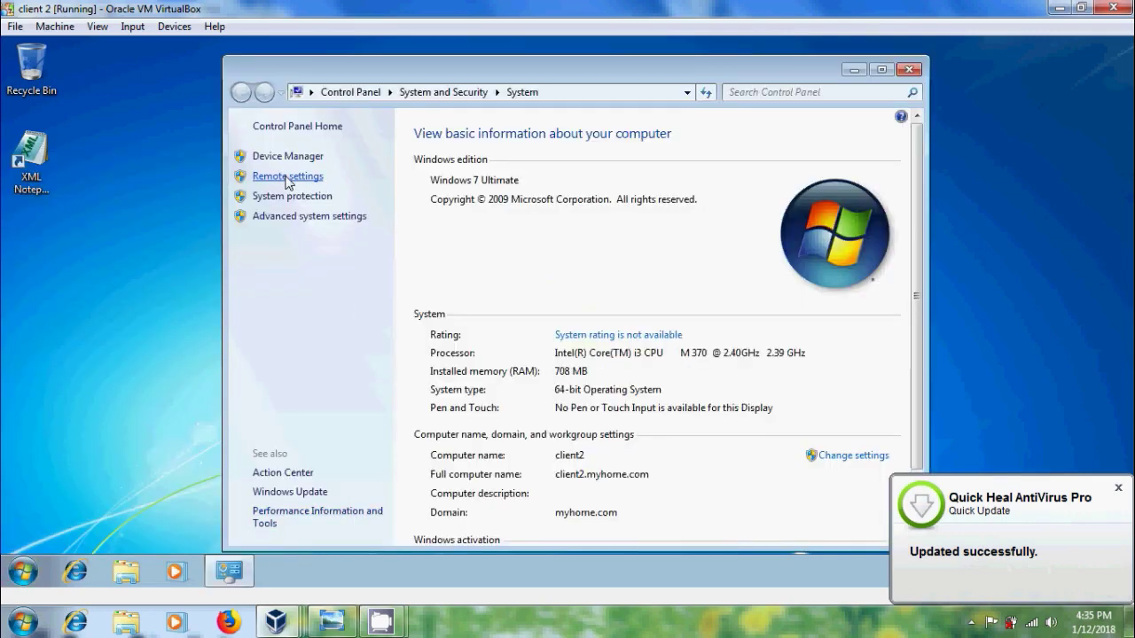
pyautogui.click(286, 177)
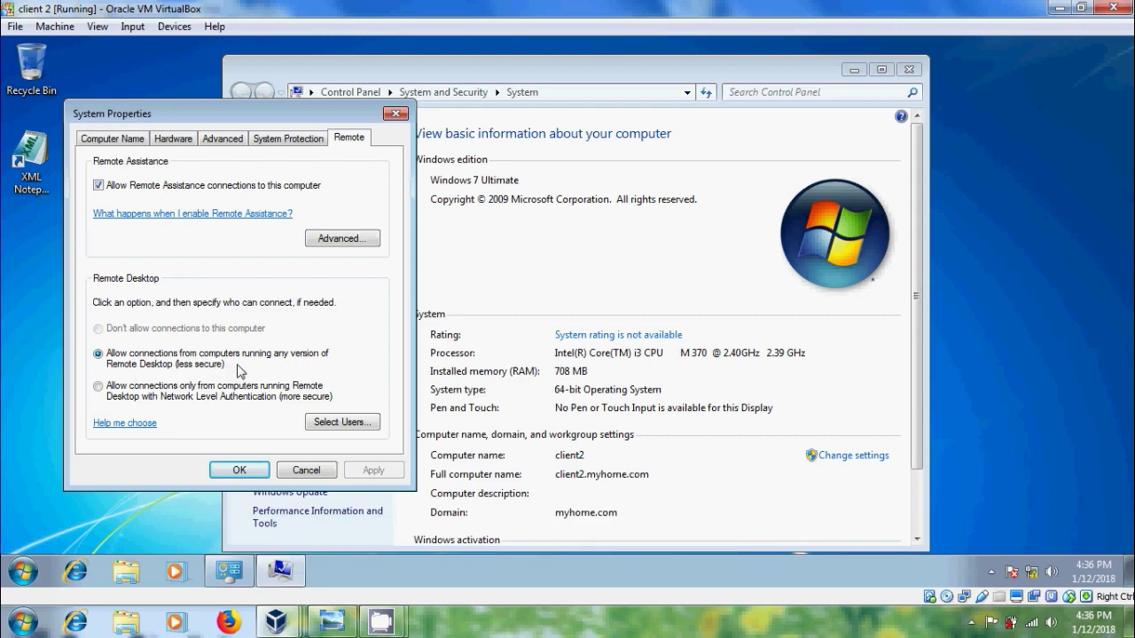
pyautogui.click(240, 470)
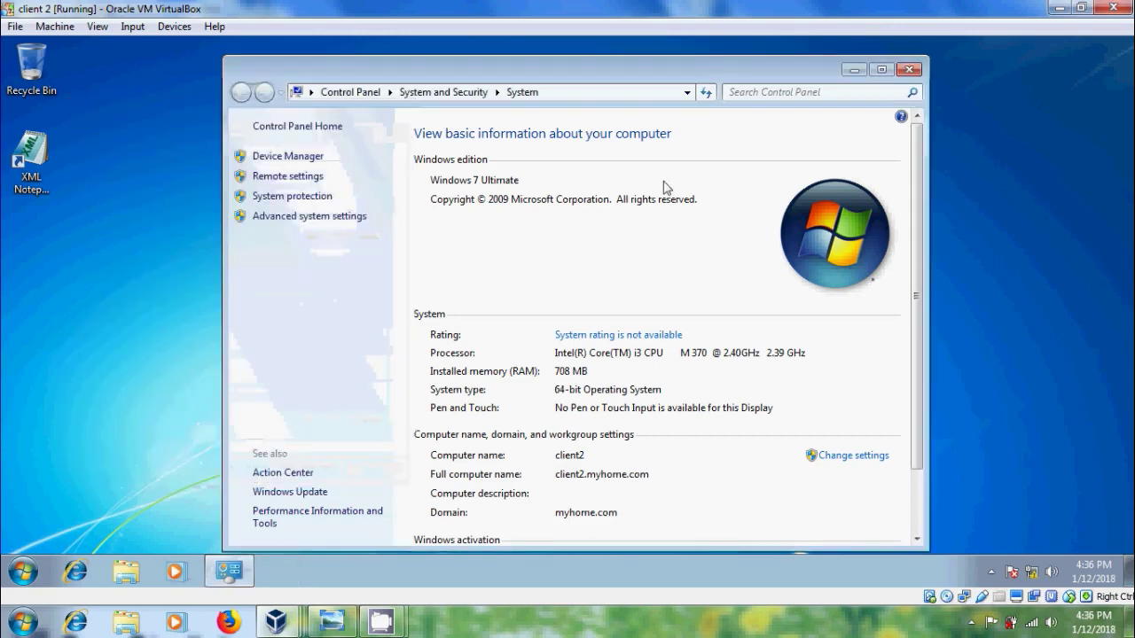
# Step: Confirm Remote Desktop is allowed in the Windows Firewall allowed programs list, then close Control Panel
pyautogui.click(909, 69)
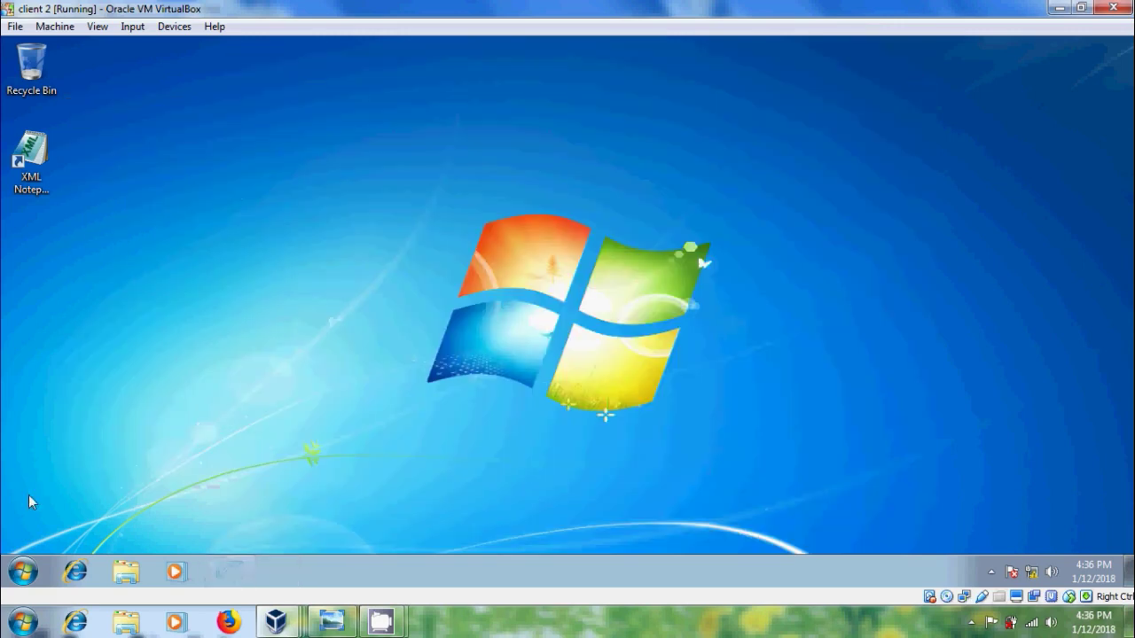
pyautogui.click(23, 572)
pyautogui.click(289, 413)
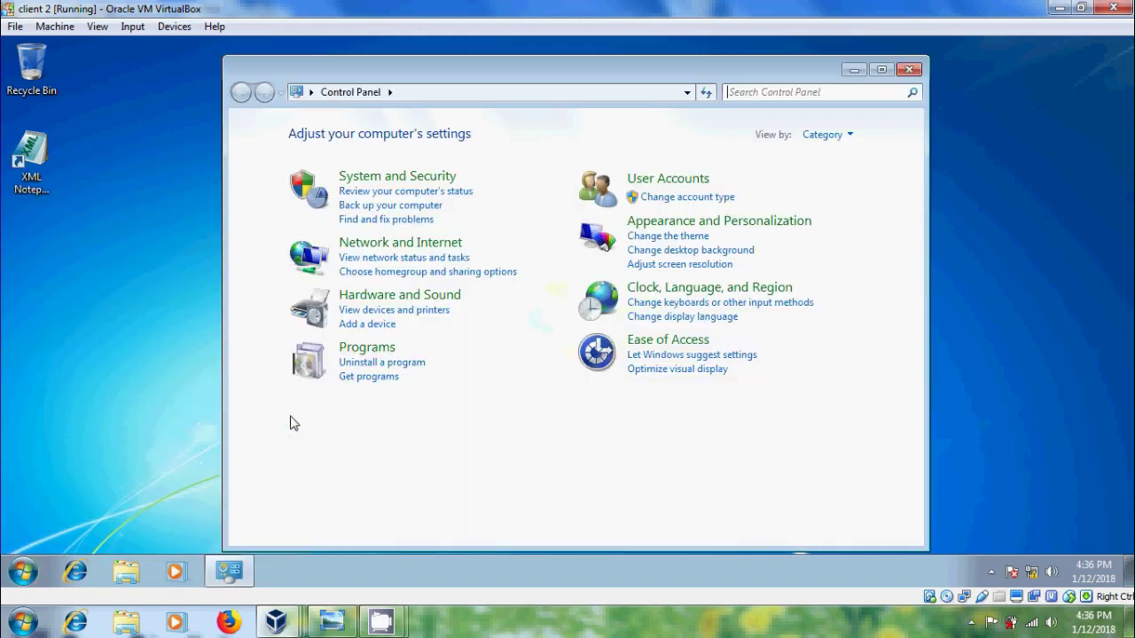
pyautogui.click(436, 181)
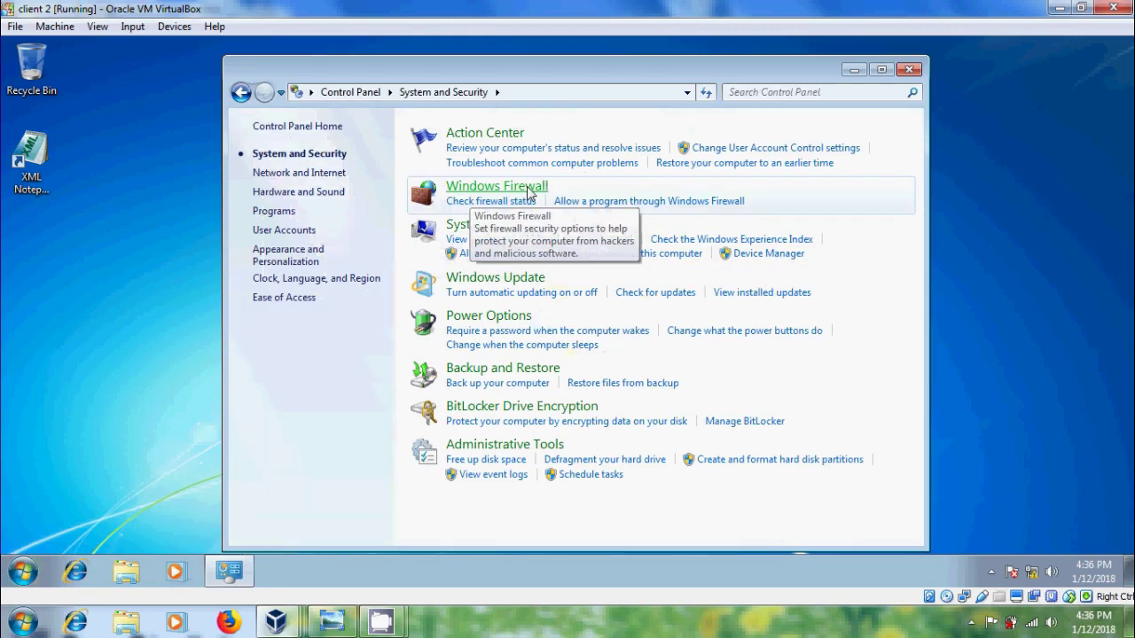
pyautogui.click(661, 202)
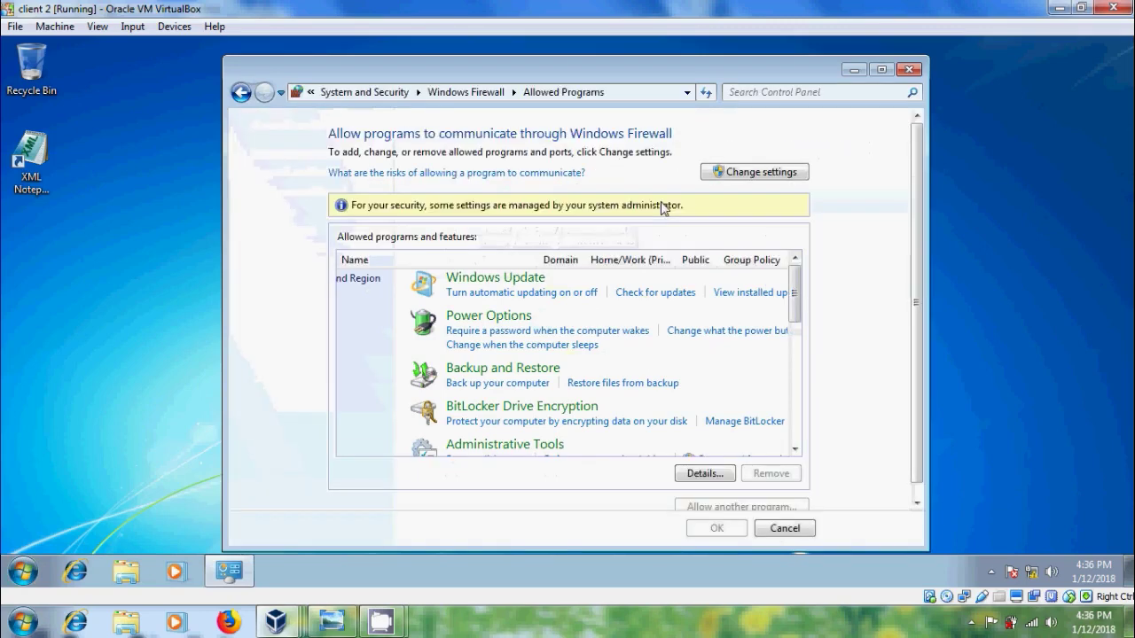
pyautogui.moveTo(798, 314); pyautogui.dragTo(808, 346)
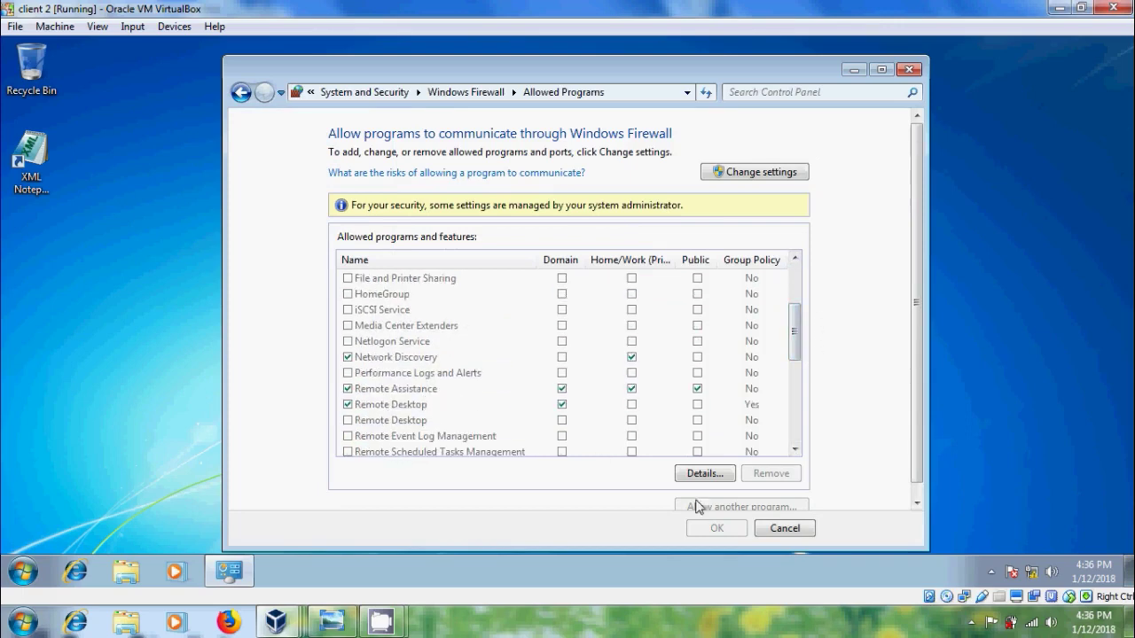
pyautogui.click(786, 529)
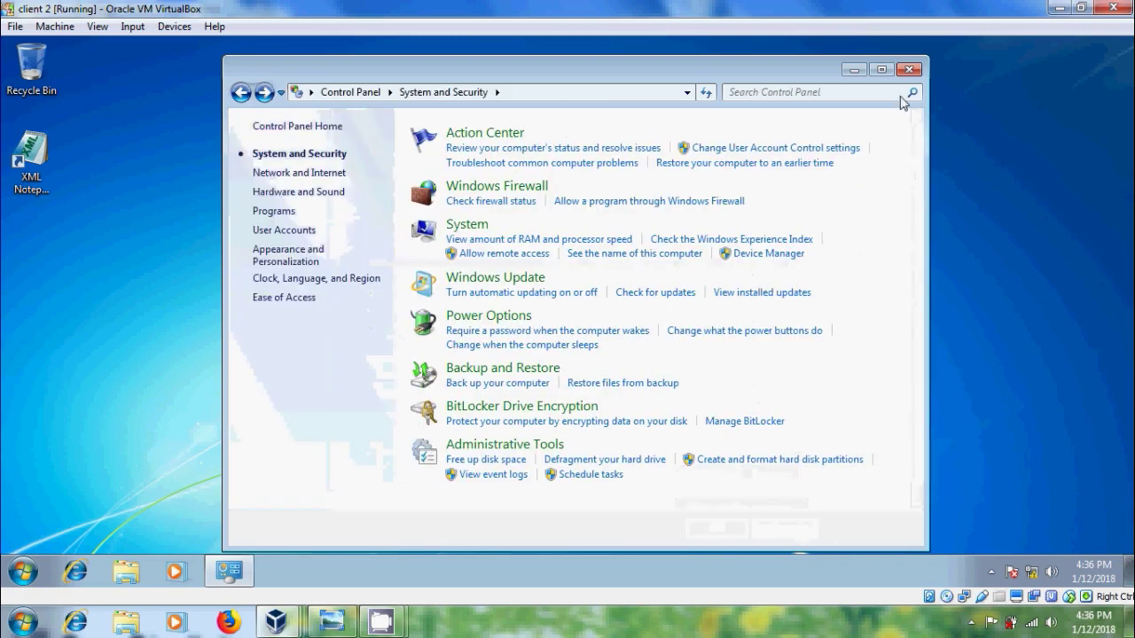
pyautogui.click(908, 69)
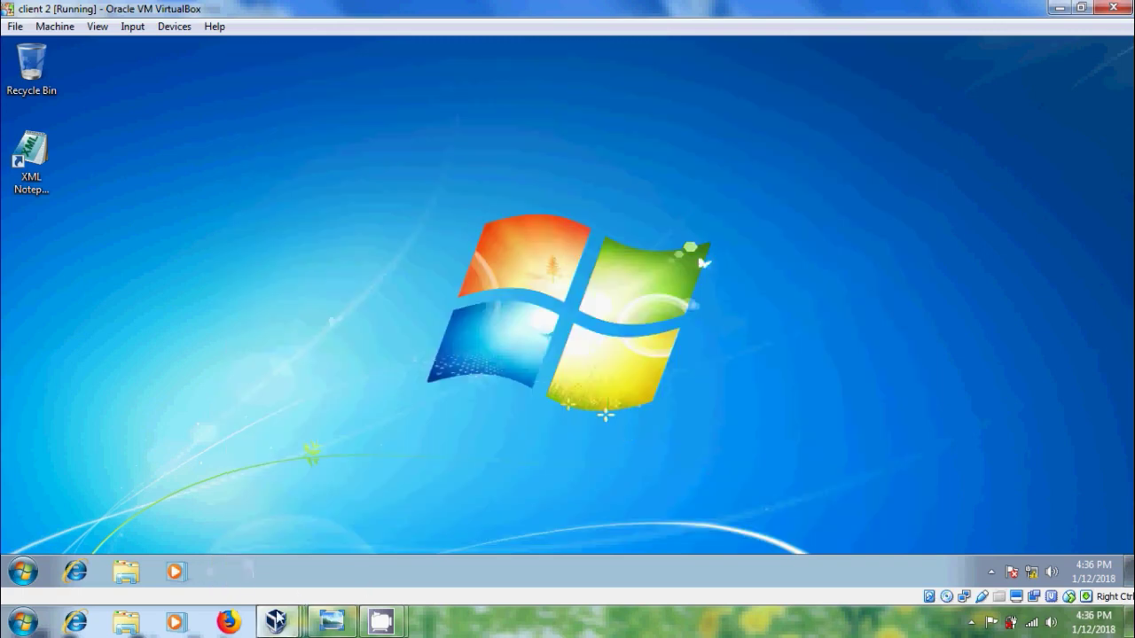
# Step: Bring the 2016 server VM forward, minimize Server Manager and restore Remote Desktop Connection
pyautogui.moveTo(279, 621)
pyautogui.click(310, 528)
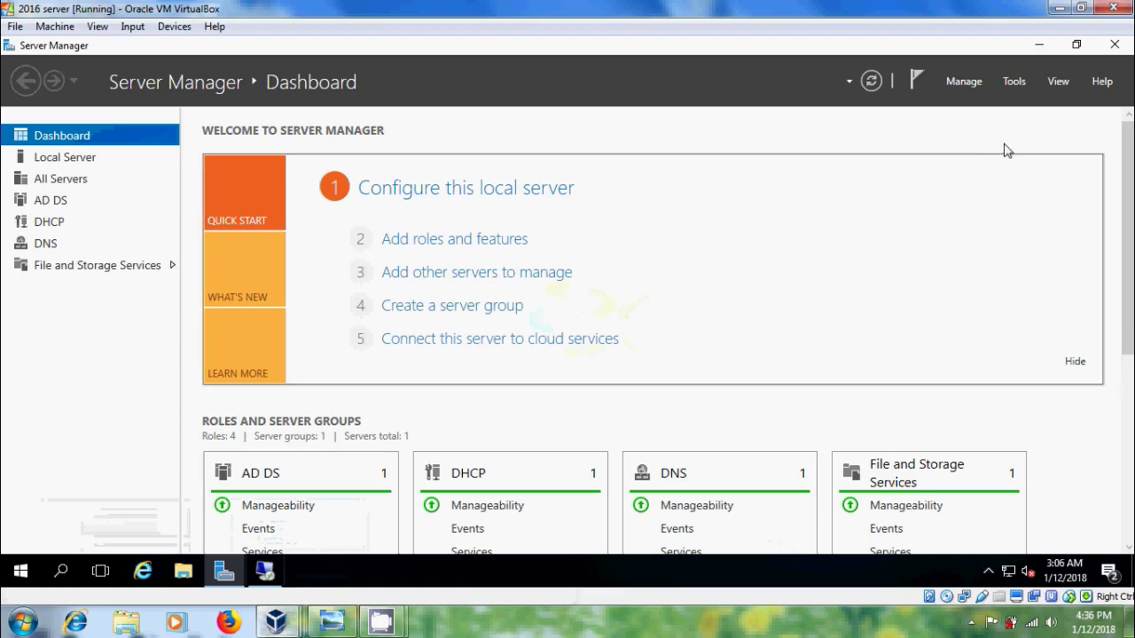
pyautogui.click(1039, 44)
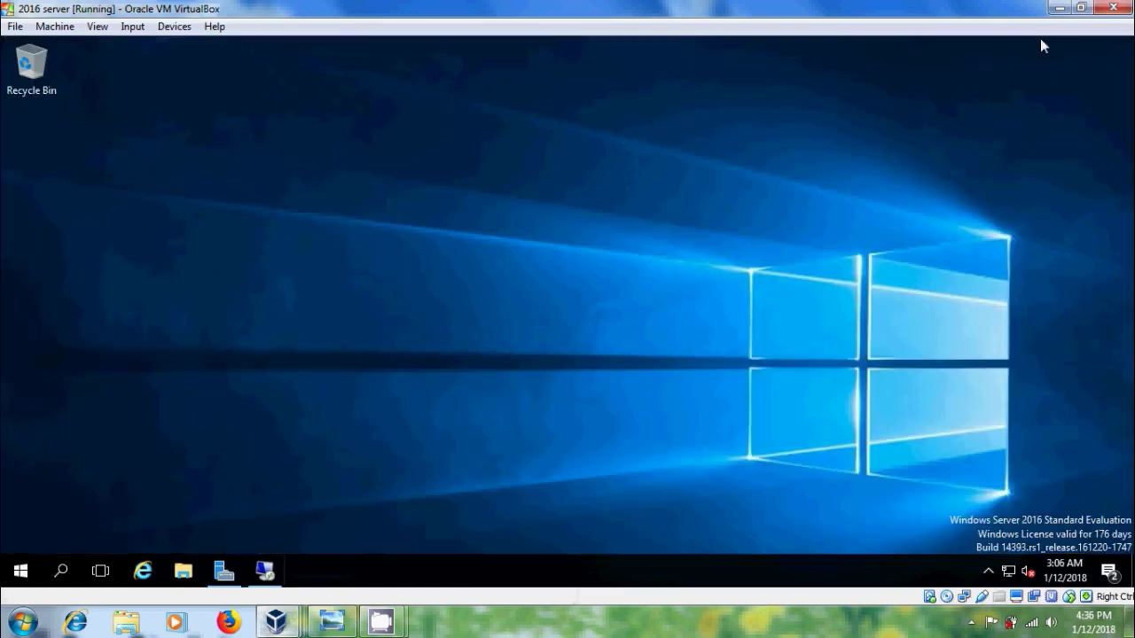
pyautogui.click(267, 573)
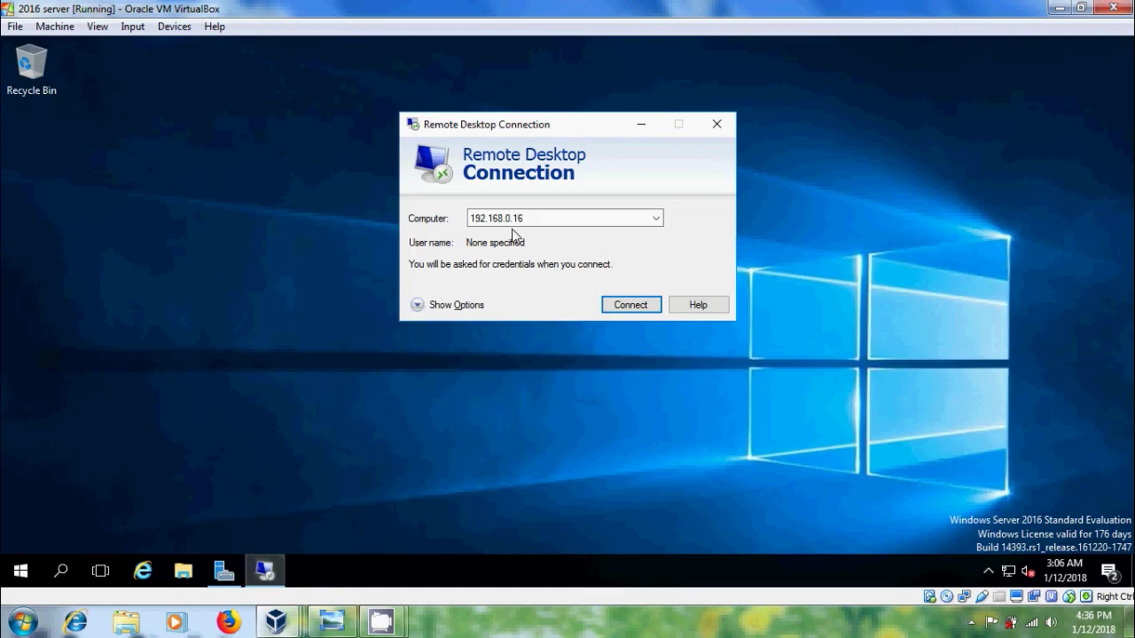
# Step: Connect to 192.168.0.16 with the administrator password and accept the untrusted certificate
pyautogui.click(630, 305)
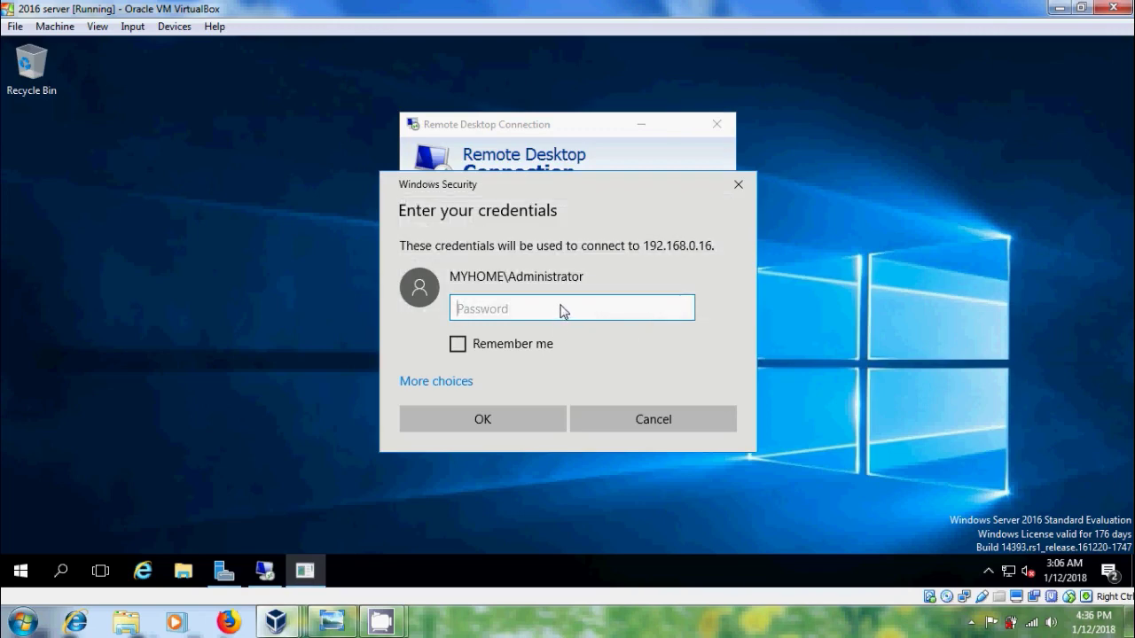
pyautogui.write('p')
pyautogui.click(526, 426)
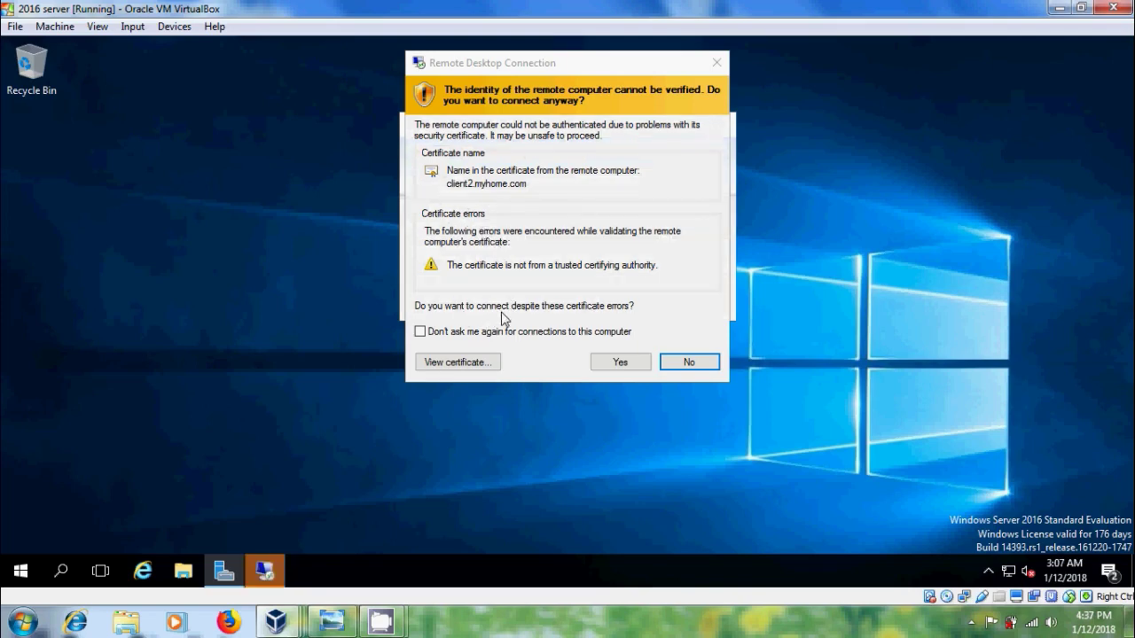
pyautogui.click(620, 362)
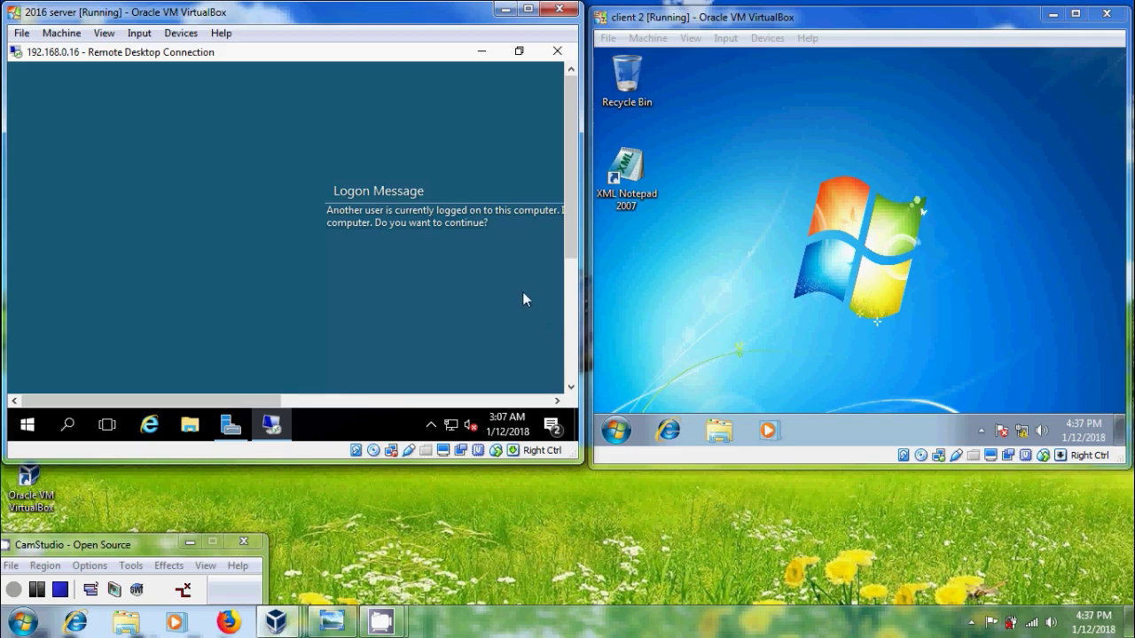
# Step: Bring the Logon Message into view and choose Yes to log on despite the other user
pyautogui.moveTo(574, 154); pyautogui.dragTo(582, 209)
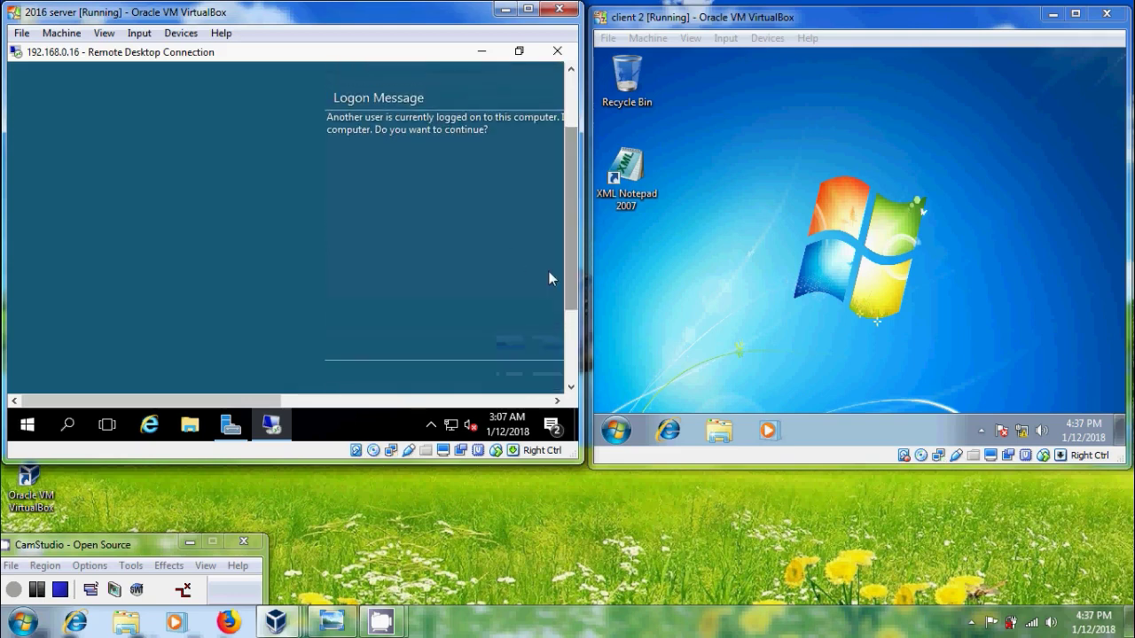
pyautogui.moveTo(147, 399); pyautogui.dragTo(286, 399)
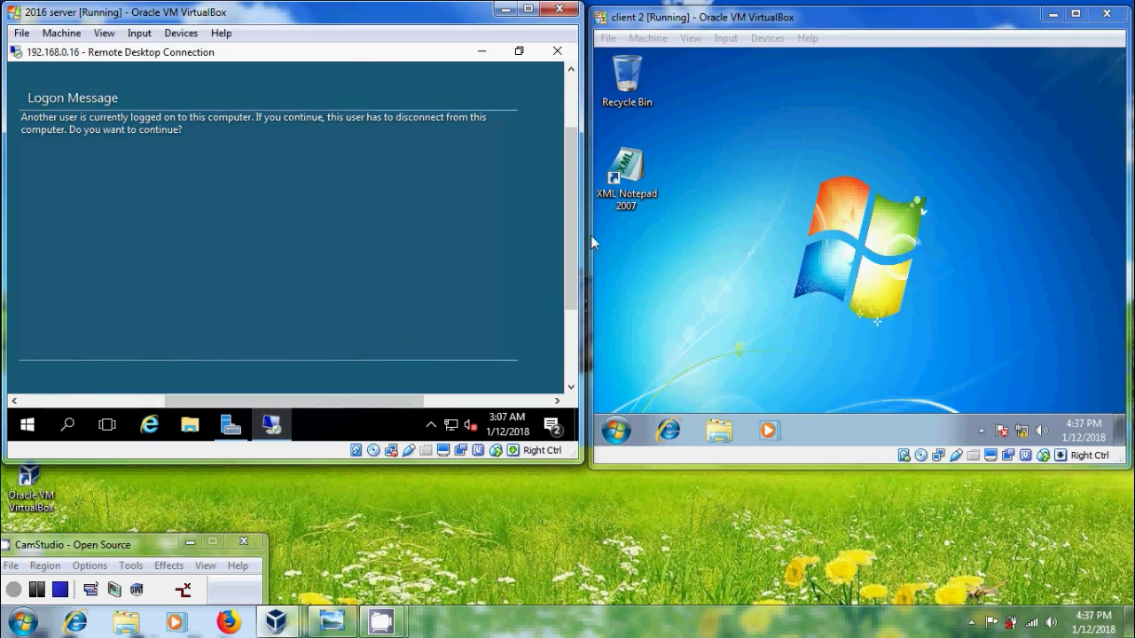
pyautogui.moveTo(572, 220); pyautogui.dragTo(227, 317)
pyautogui.click(220, 302)
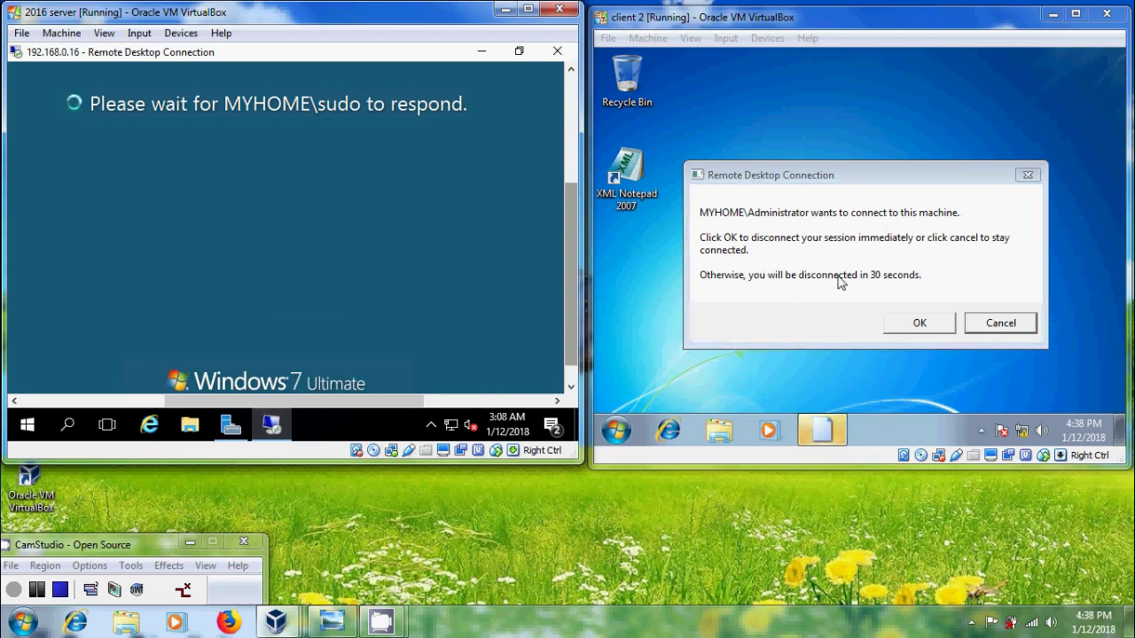
# Step: Approve the client's disconnect prompt, maximize the server VM, then log off the remote Windows 7 session
pyautogui.click(918, 324)
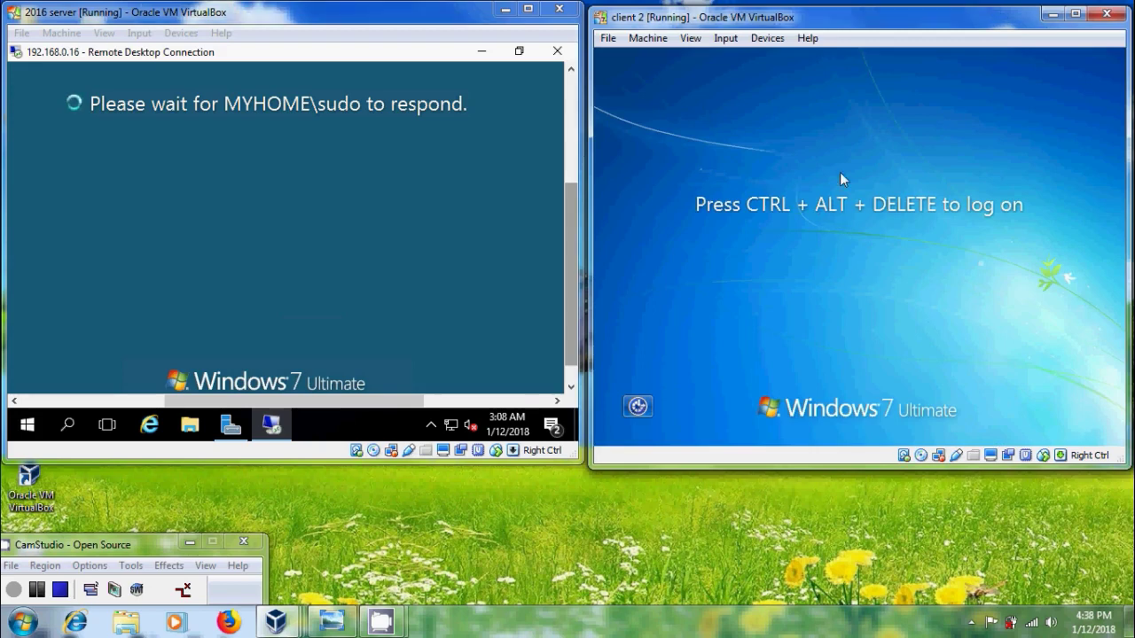
pyautogui.click(529, 9)
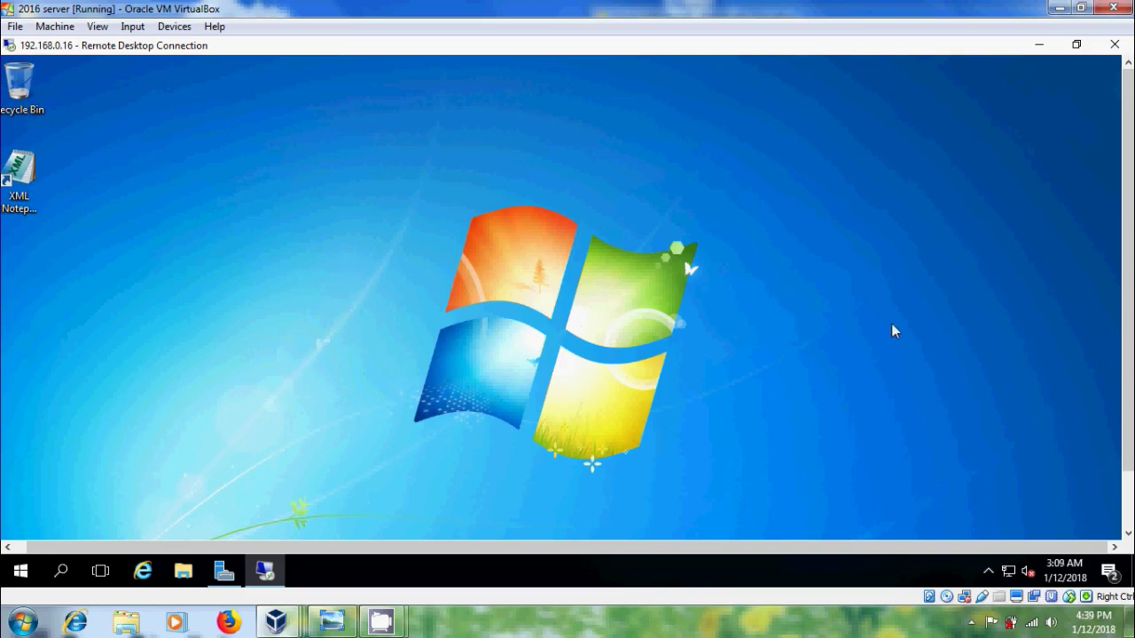
pyautogui.moveTo(1129, 210); pyautogui.dragTo(1128, 274)
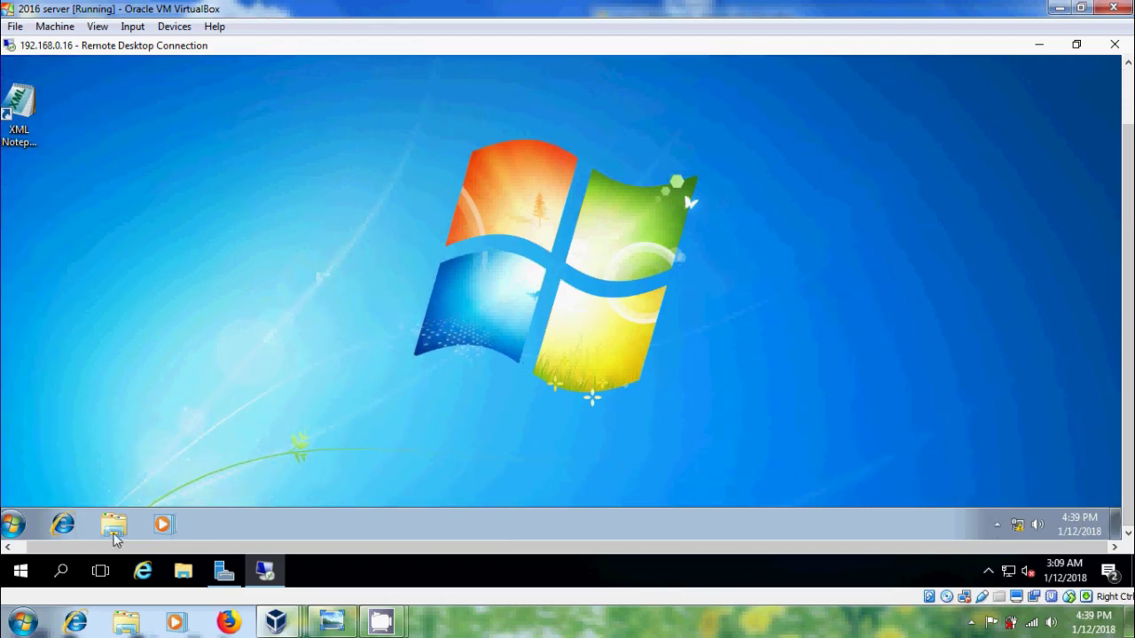
pyautogui.click(12, 524)
pyautogui.click(245, 481)
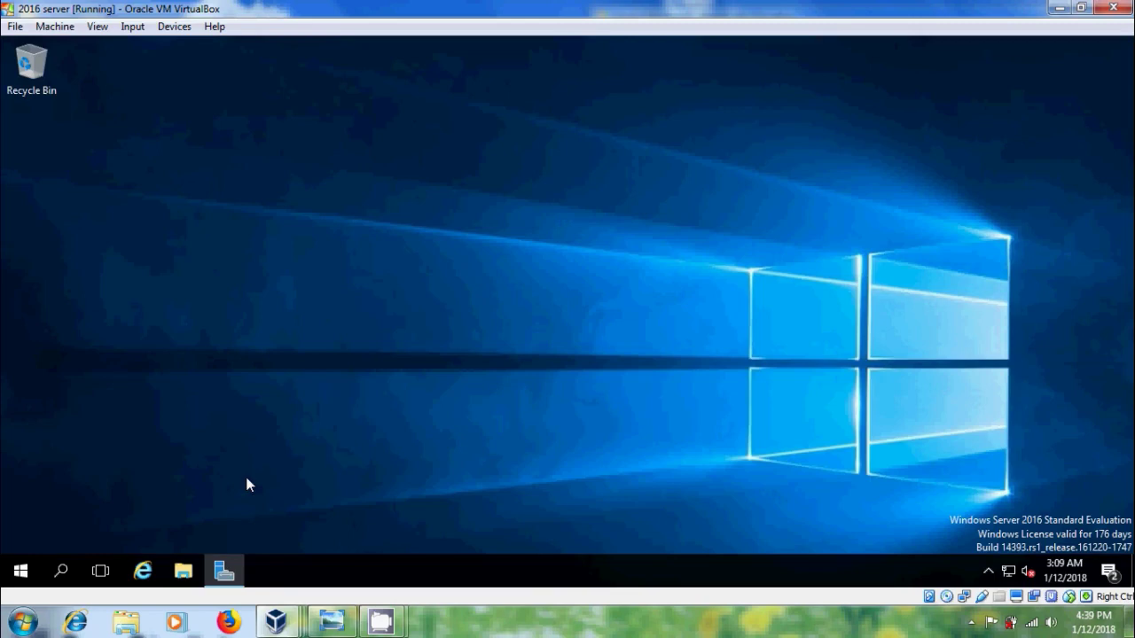
# Step: Show the Remote Desktop title slide in Photo Viewer, then minimize it
pyautogui.click(331, 620)
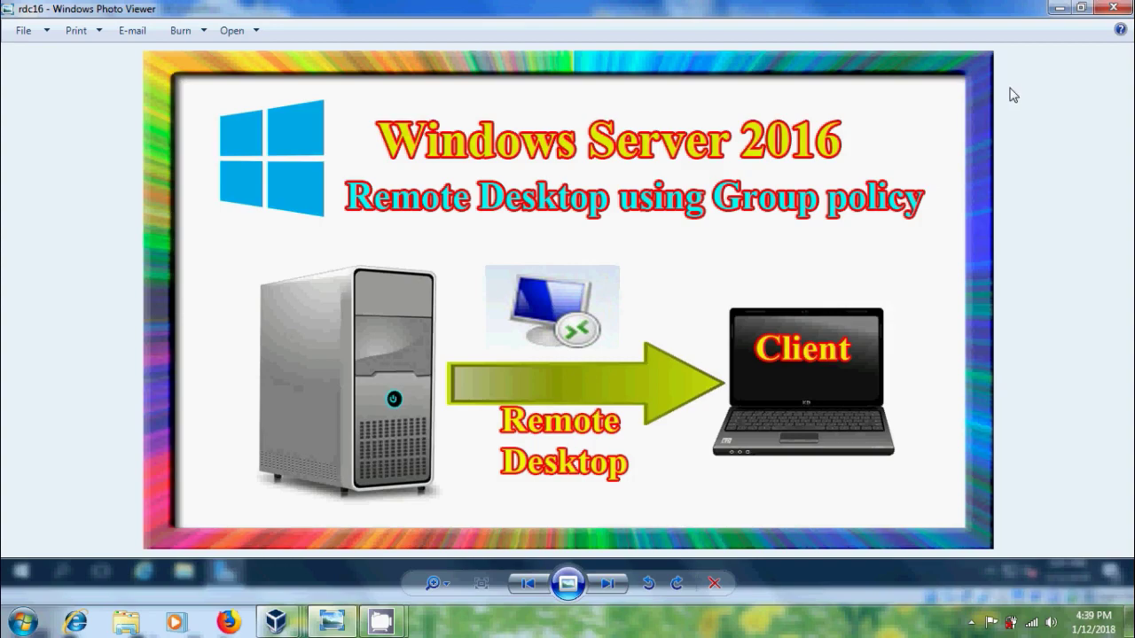
pyautogui.click(1058, 9)
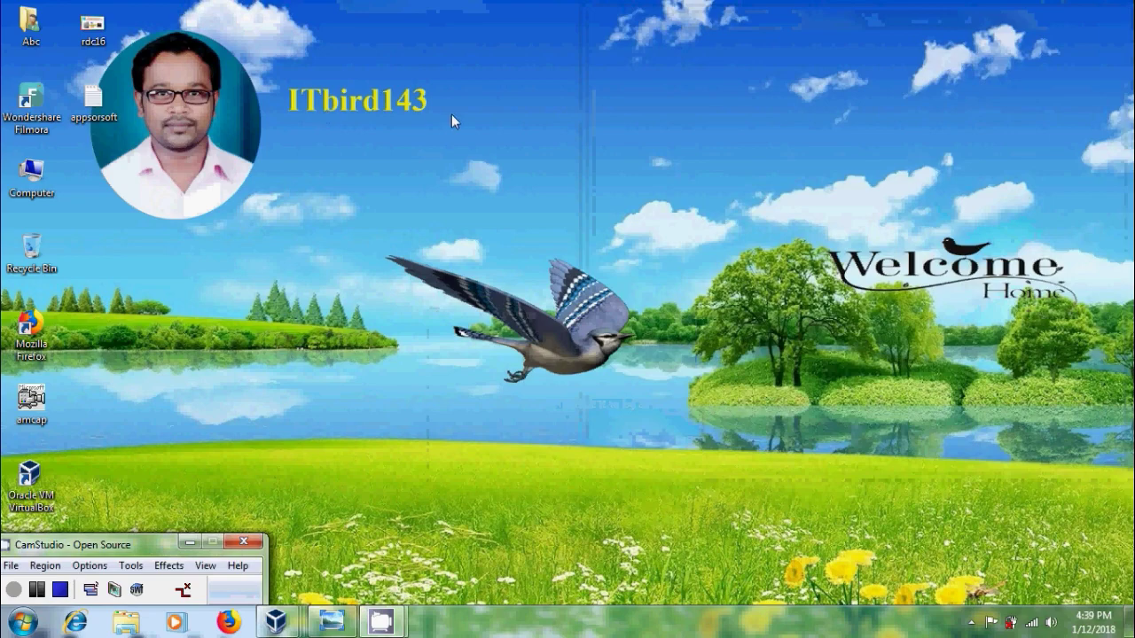